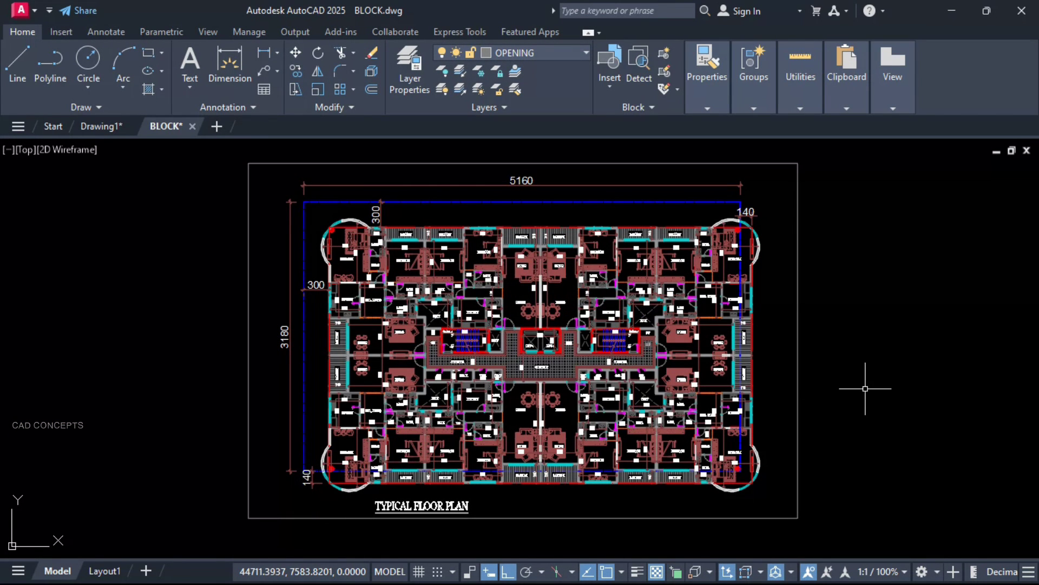
text(-EXPORT)
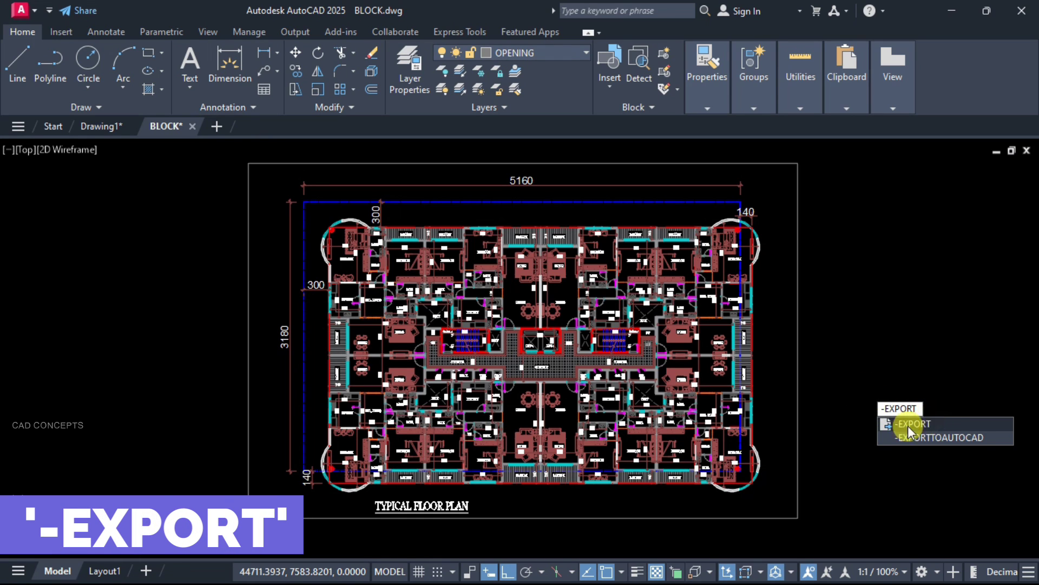
- Start a -EXPORT of the drawing to PDF using plot area, skipping detailed configuration
click(905, 427)
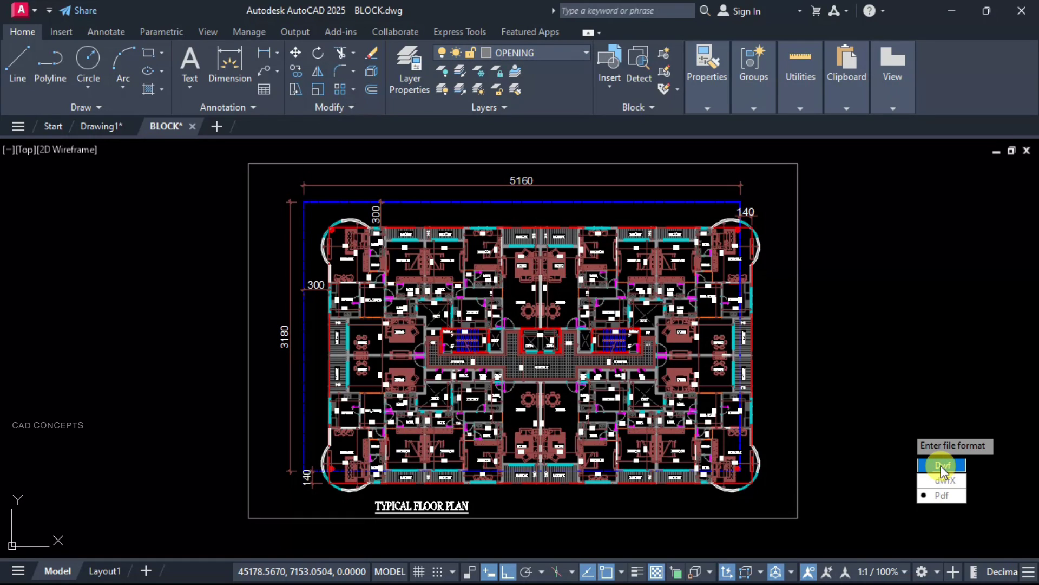
click(942, 496)
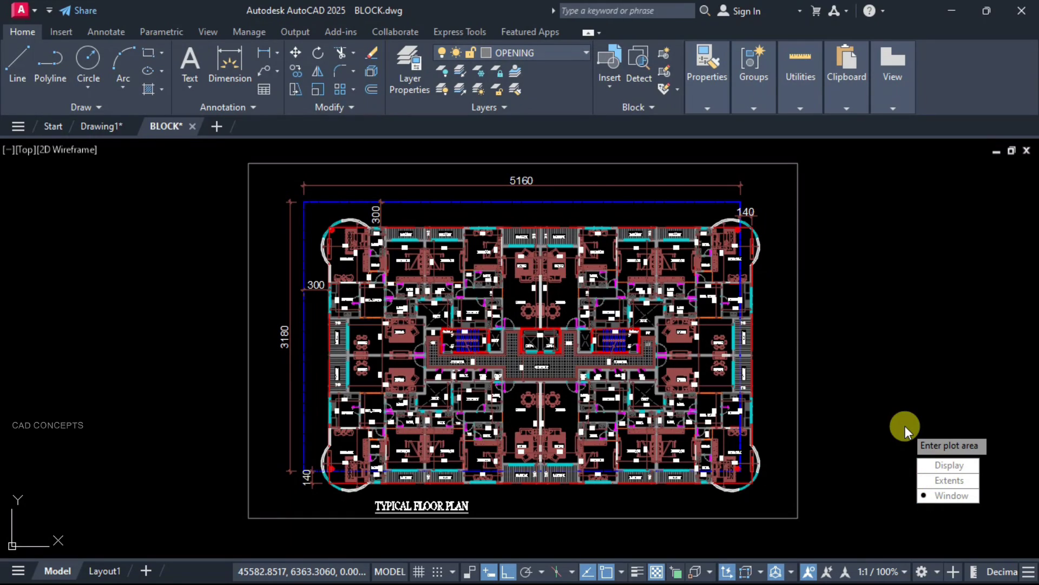
click(946, 481)
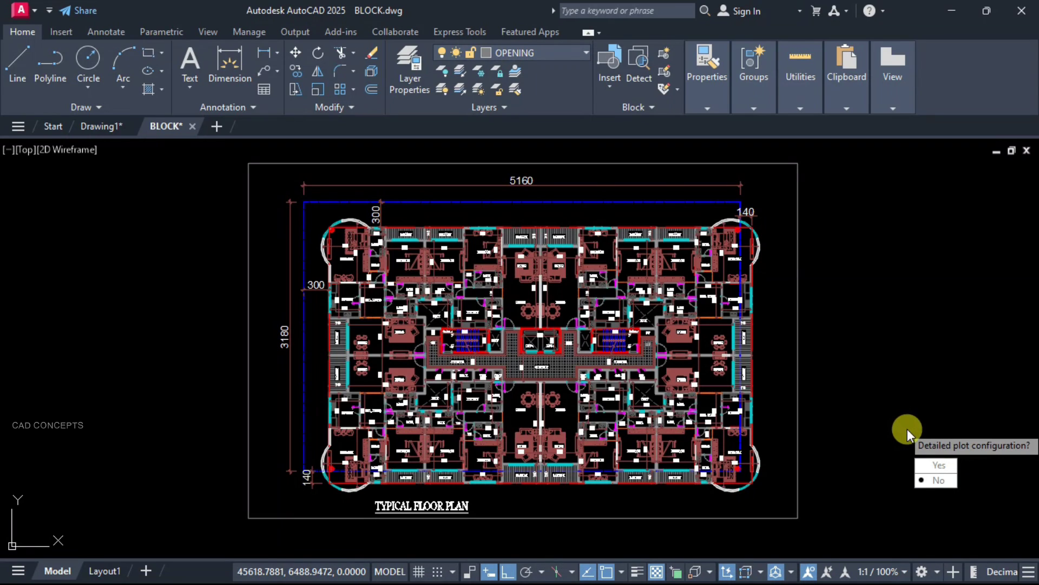
click(932, 464)
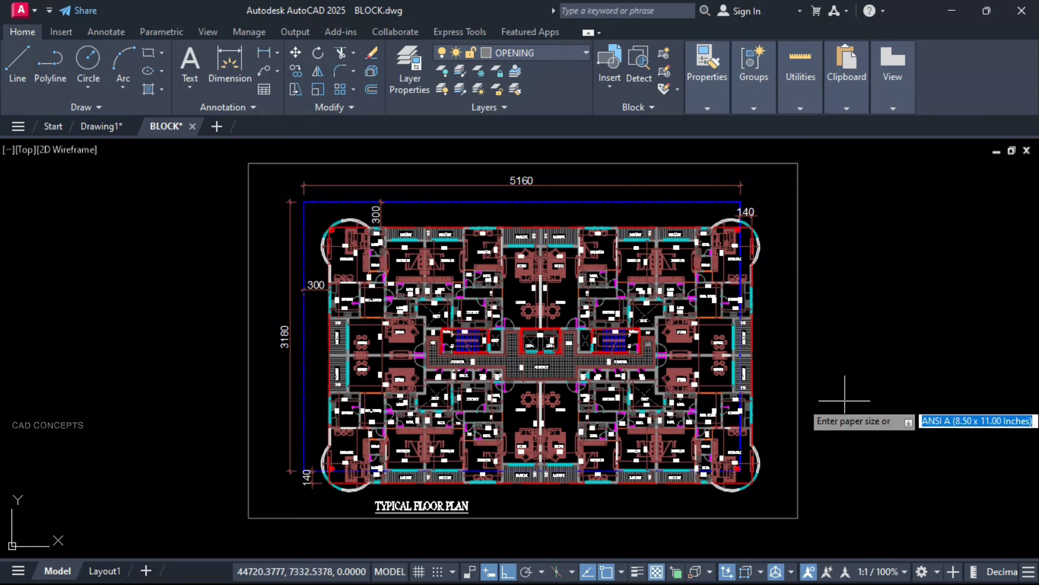
text(ISO A2)
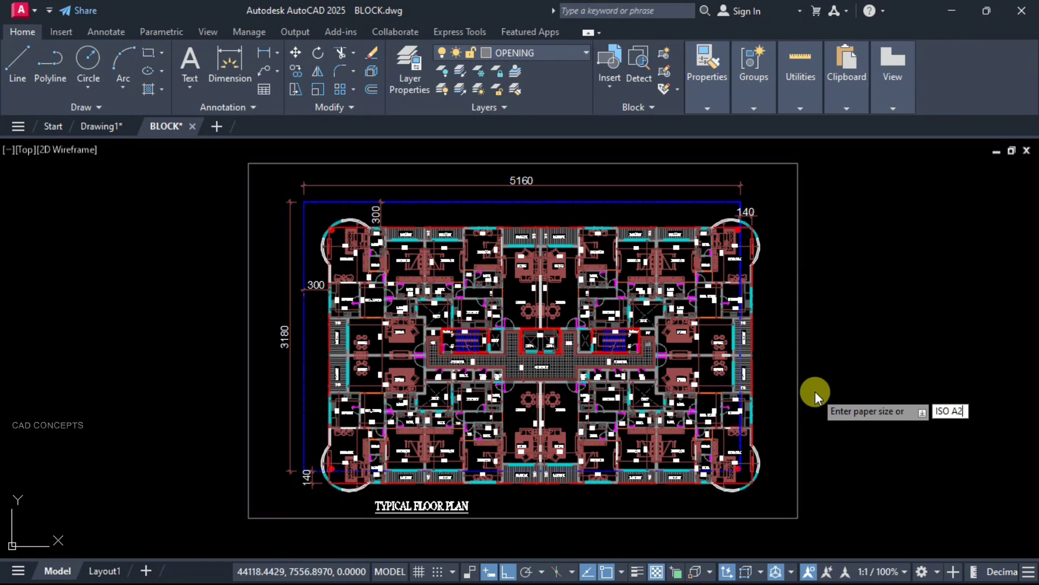
- Choose ANSI A paper in inches, landscape orientation, and fit-to-paper plot scale
key(Return)
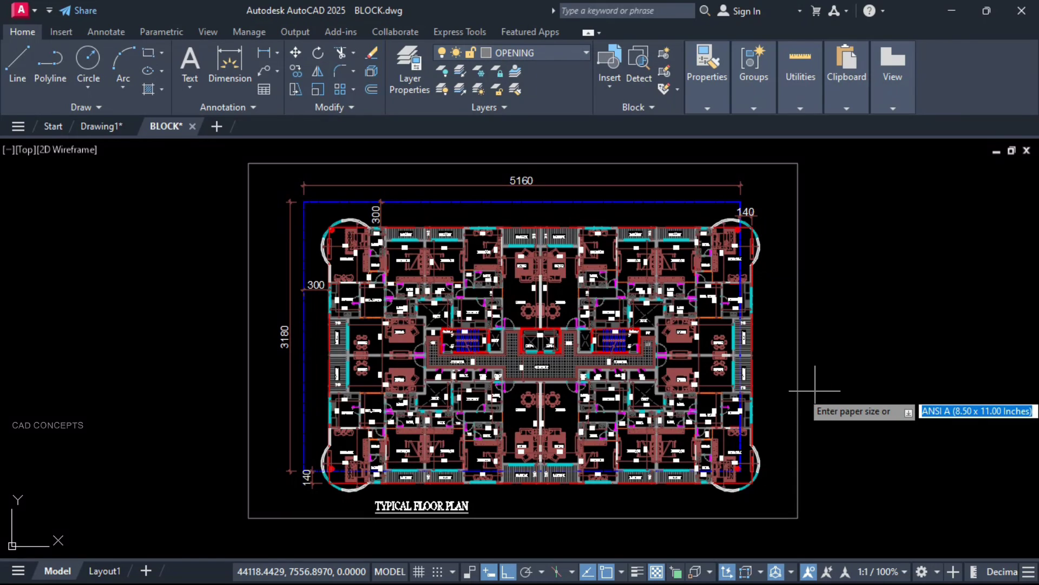
key(Return)
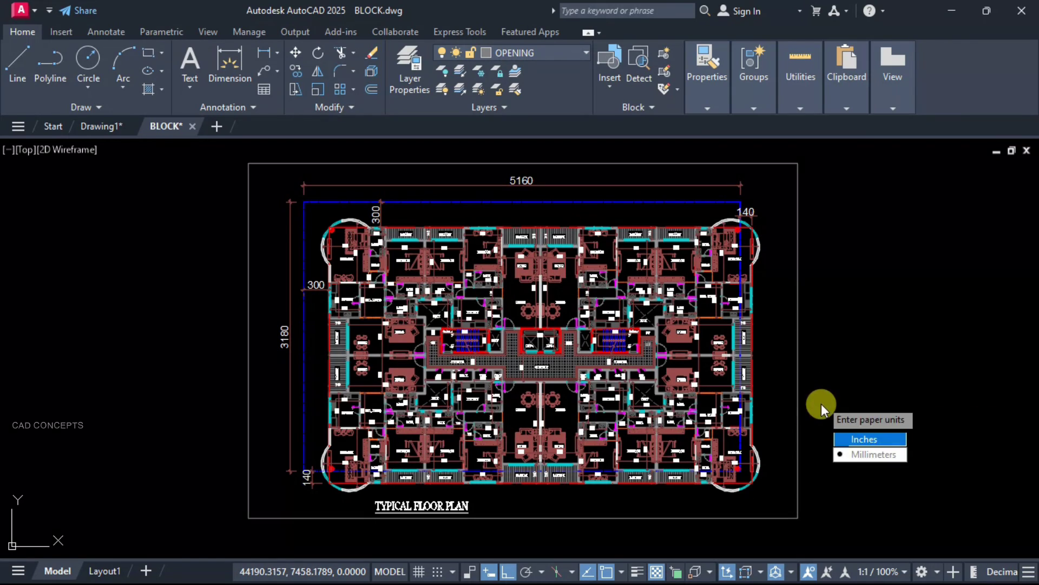
click(867, 439)
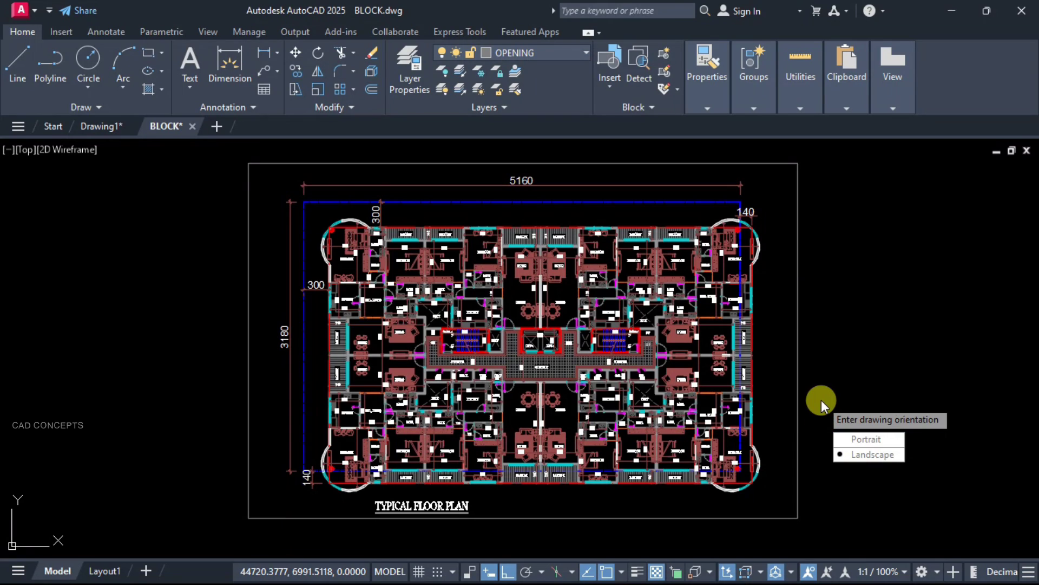
click(866, 456)
key(Return)
- Save the plot as BLOCK-Model.pdf on the Desktop, then restore down AutoCAD
click(840, 305)
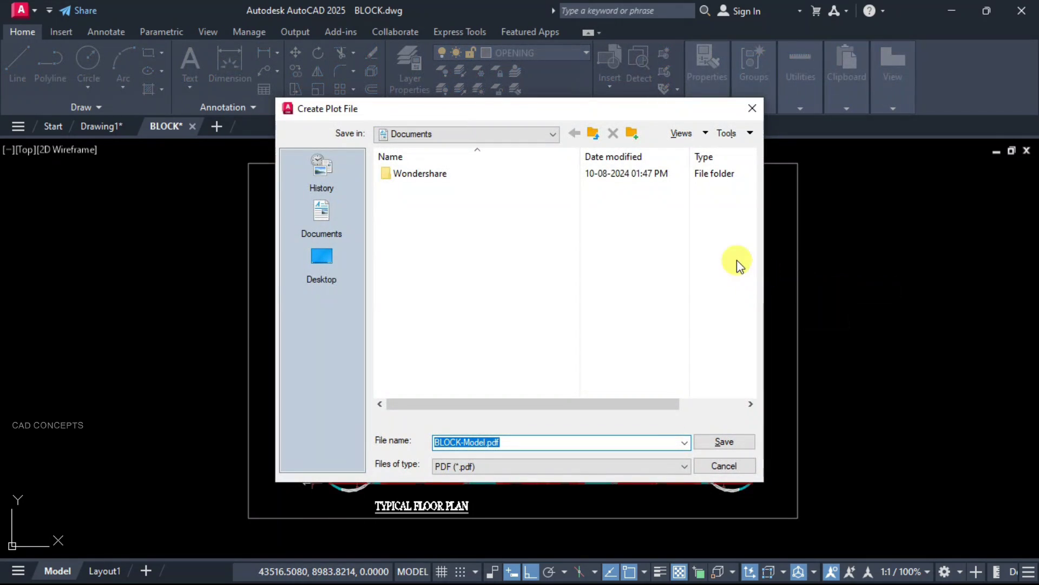
click(323, 259)
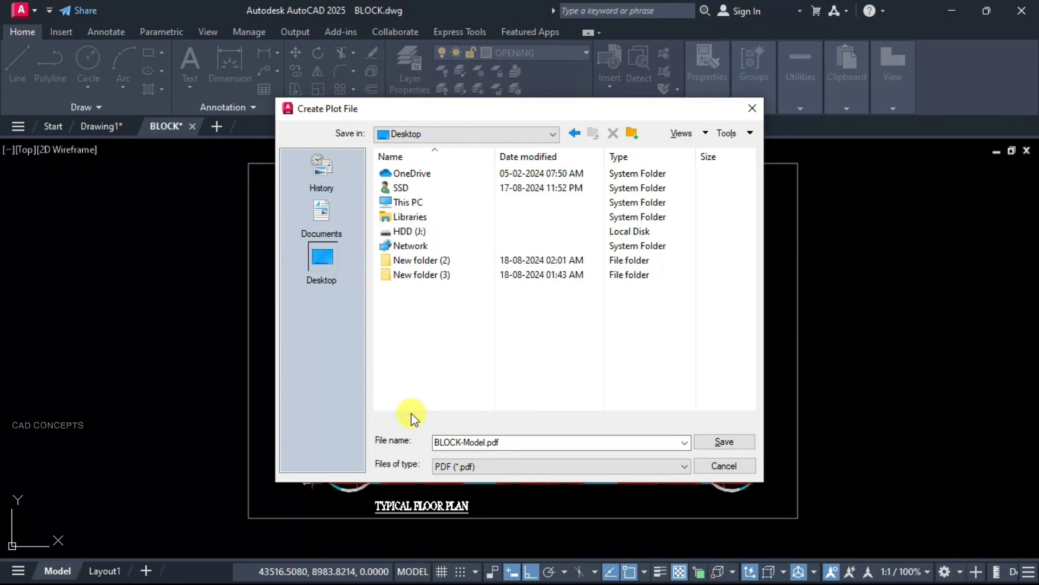
click(705, 441)
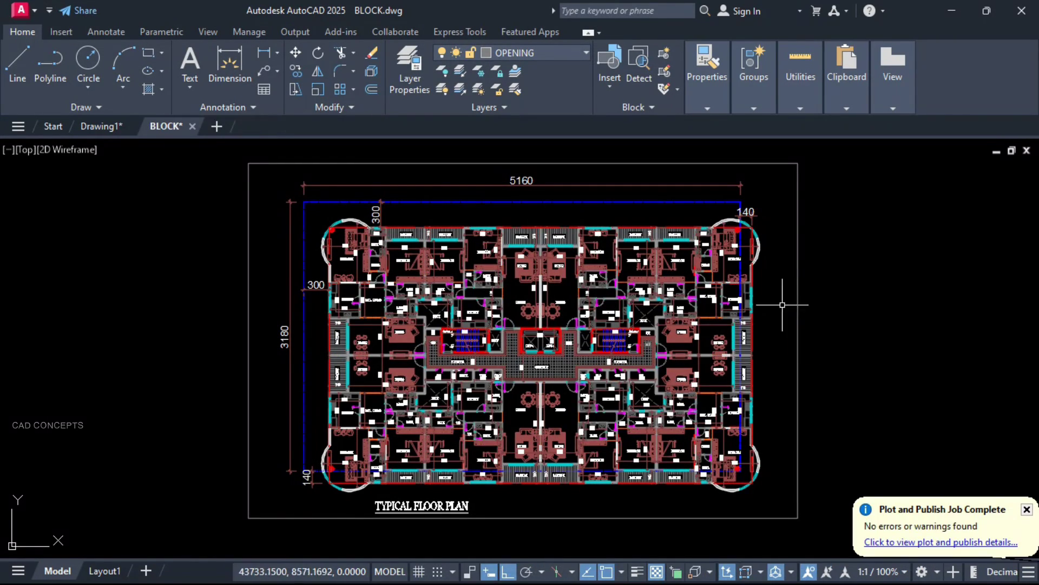
click(992, 11)
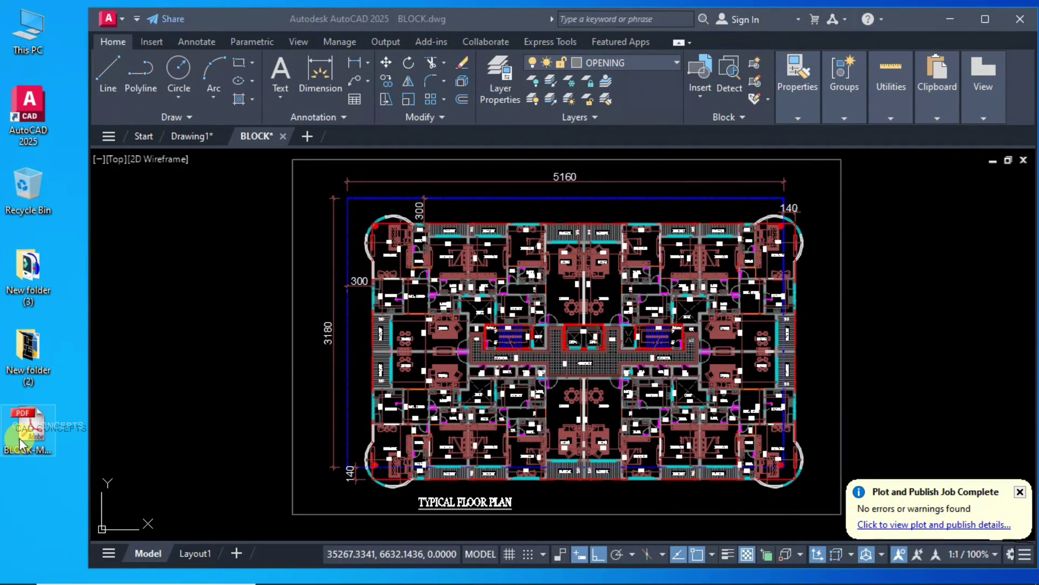
- Open BLOCK-Model.pdf in Acrobat, pan across the plan's wings, and fit the page
double_click(24, 438)
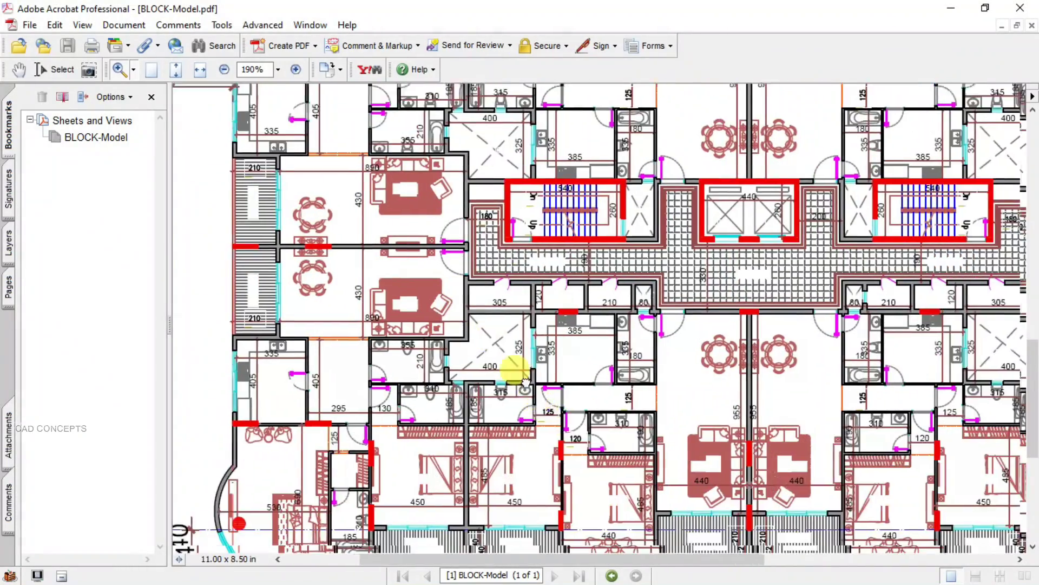
drag(492, 340, 441, 290)
drag(673, 301, 547, 441)
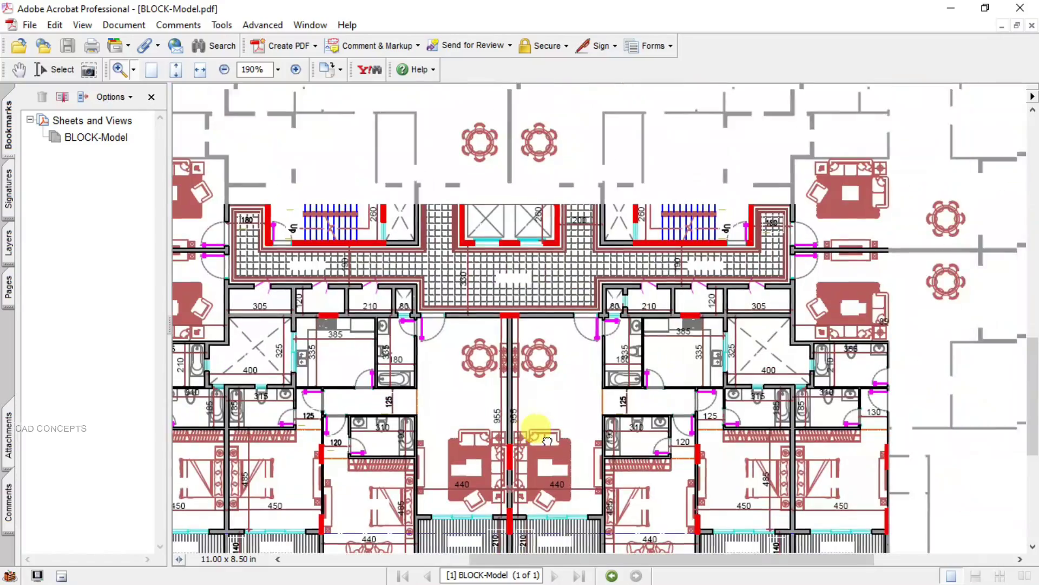
drag(738, 360, 557, 429)
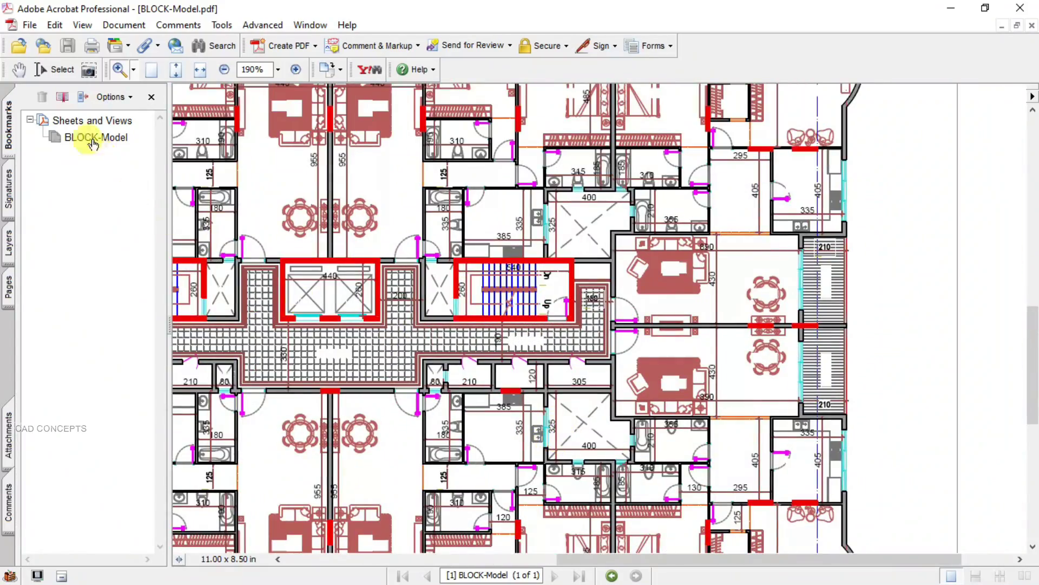
click(175, 71)
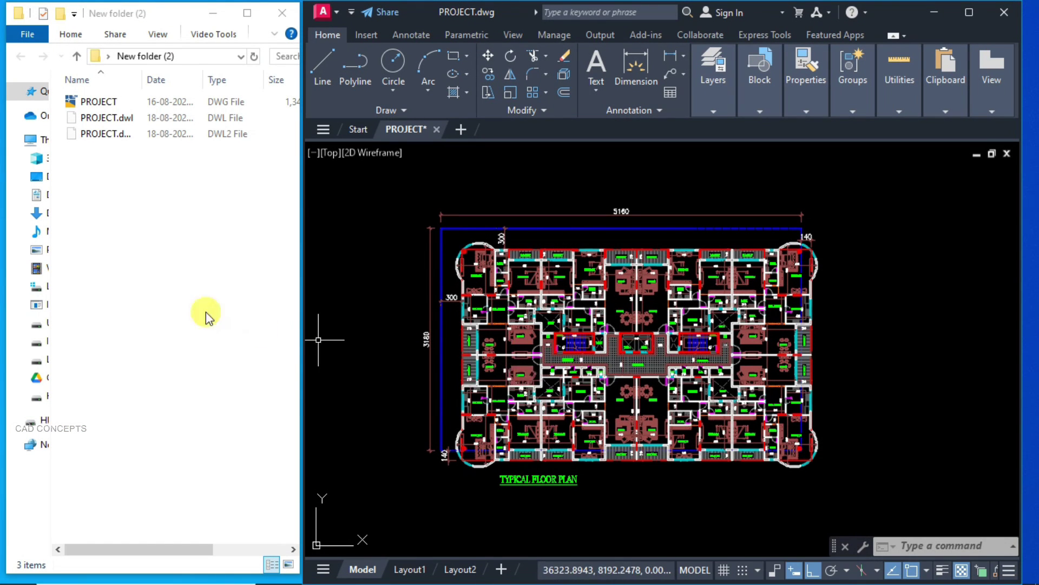
- Select PROJECT.dwg in Explorer, then window-select the floor plan in AutoCAD
click(101, 108)
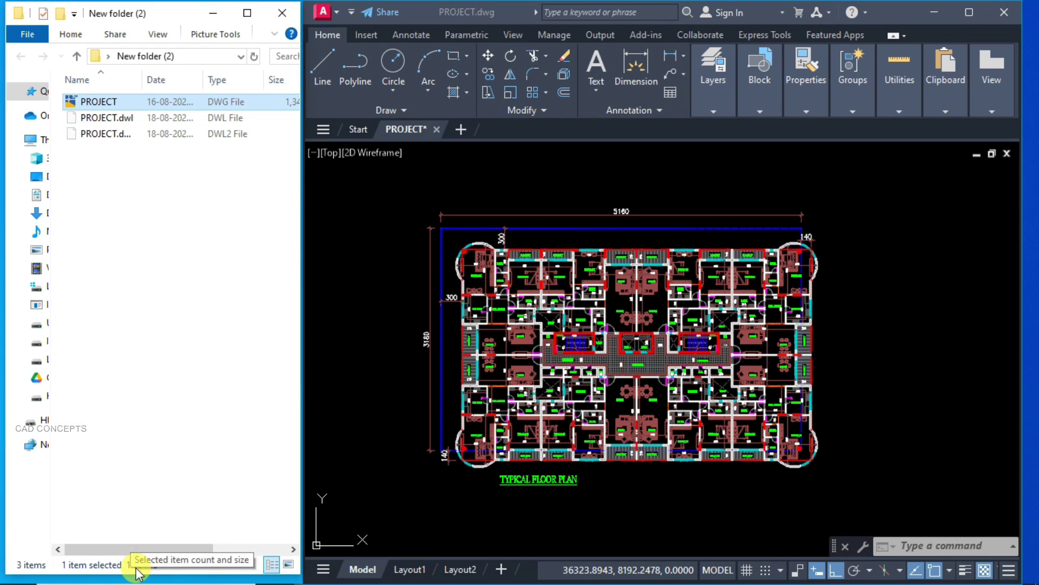
click(155, 238)
scroll(598, 329, down, 2)
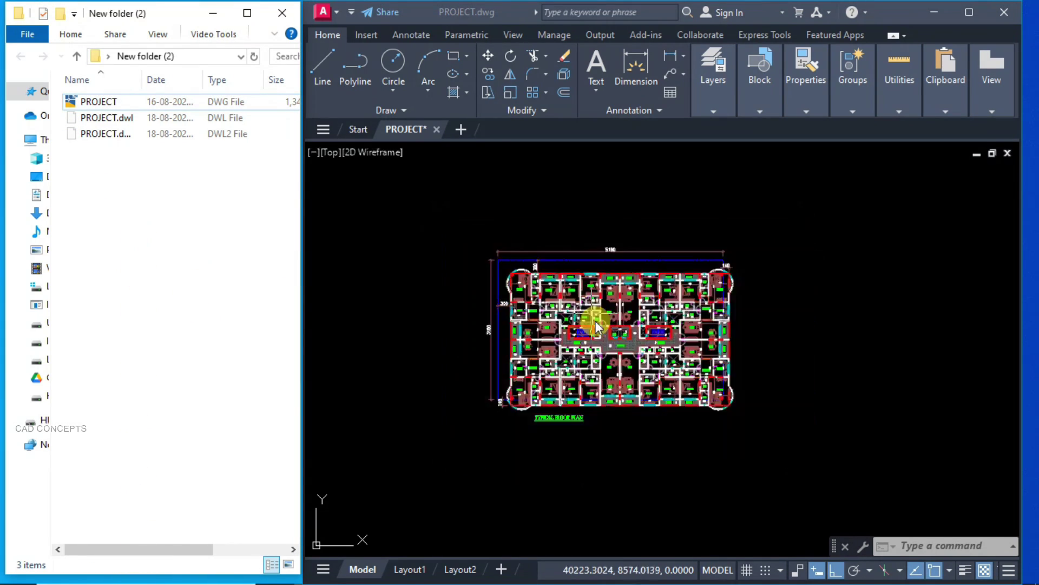
scroll(598, 329, down, 2)
scroll(601, 330, up, 2)
click(602, 209)
click(638, 181)
scroll(594, 333, up, 2)
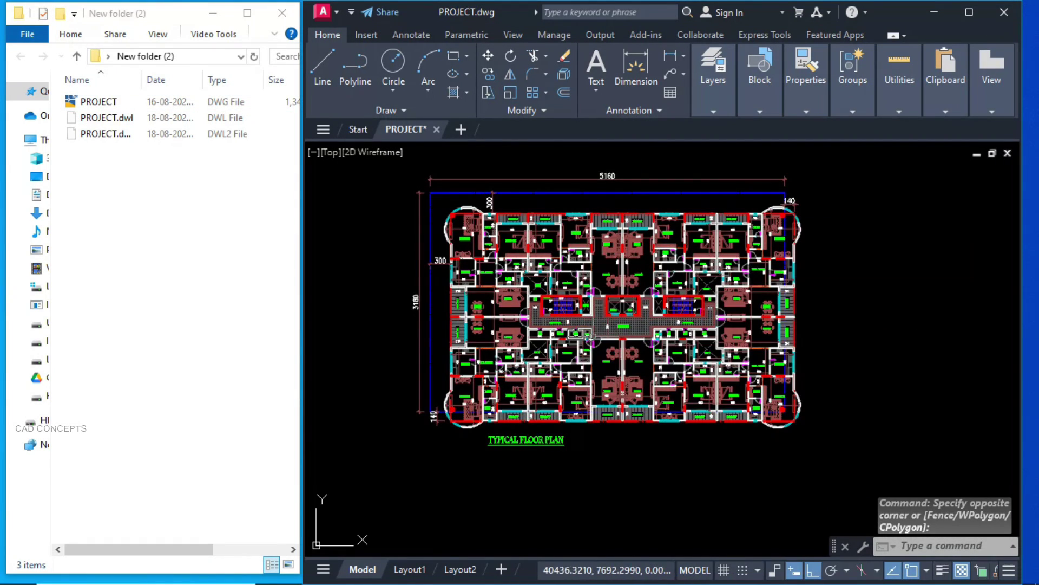
middle_drag(597, 331, 598, 372)
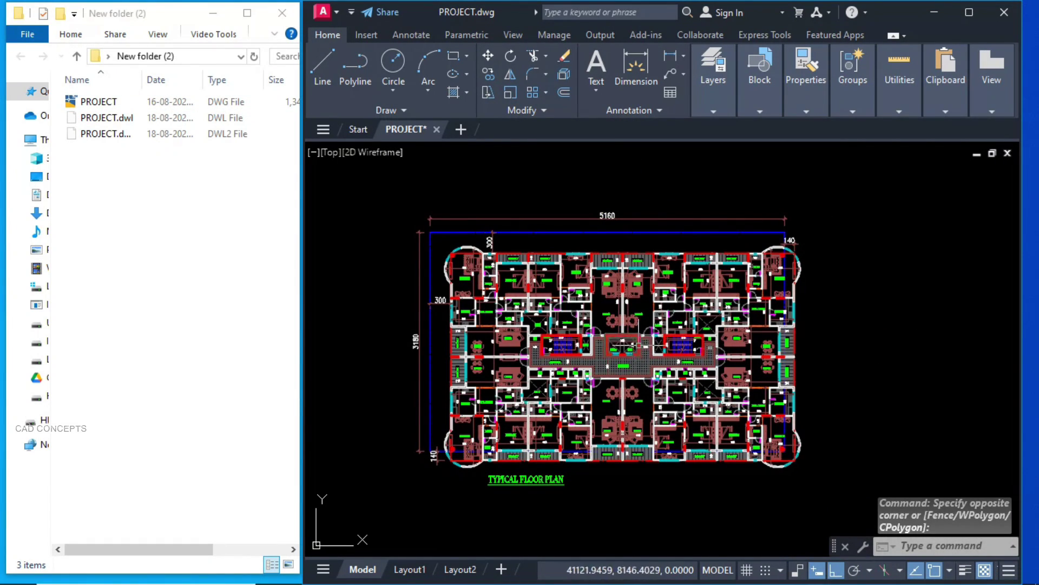
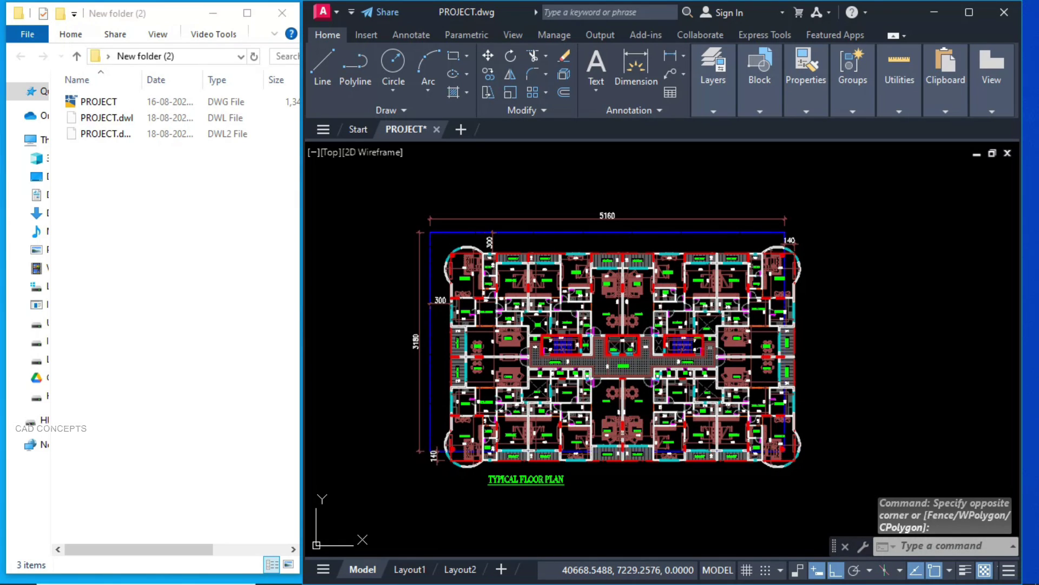
text(wblock)
- Start WBLOCK and set the destination folder to Desktop > New folder (2)
key(Return)
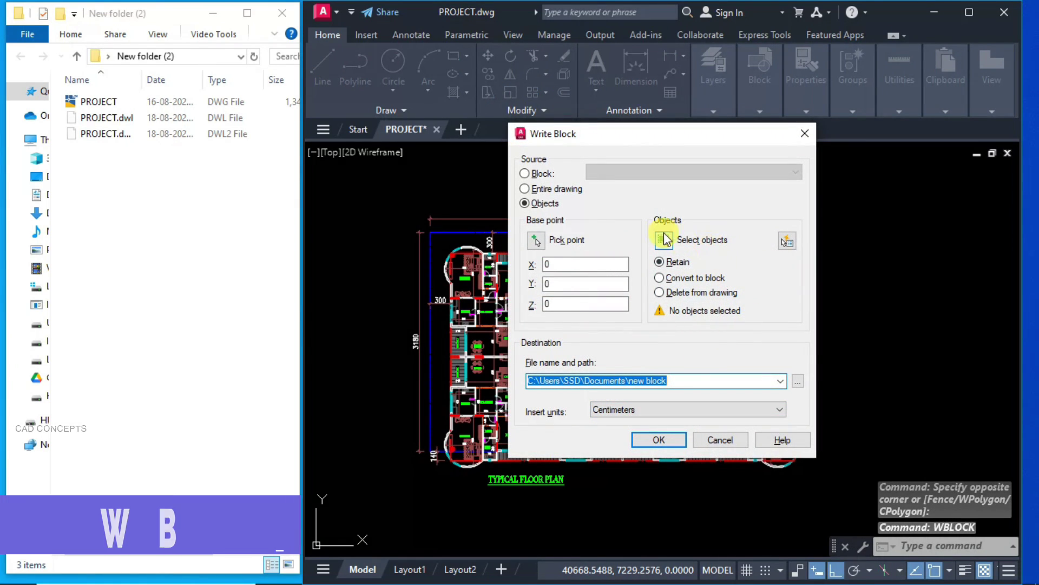
click(792, 380)
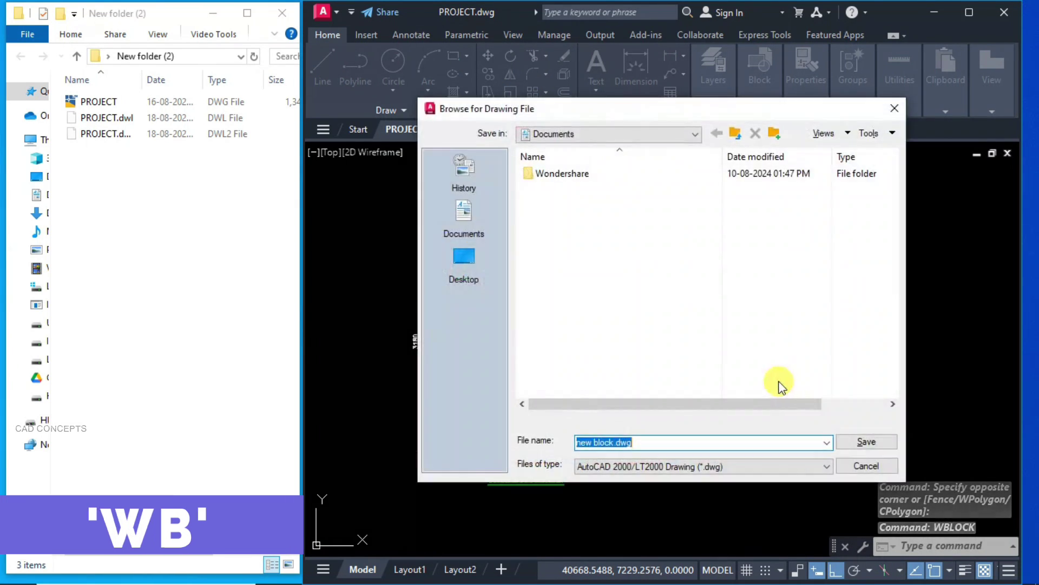
click(463, 261)
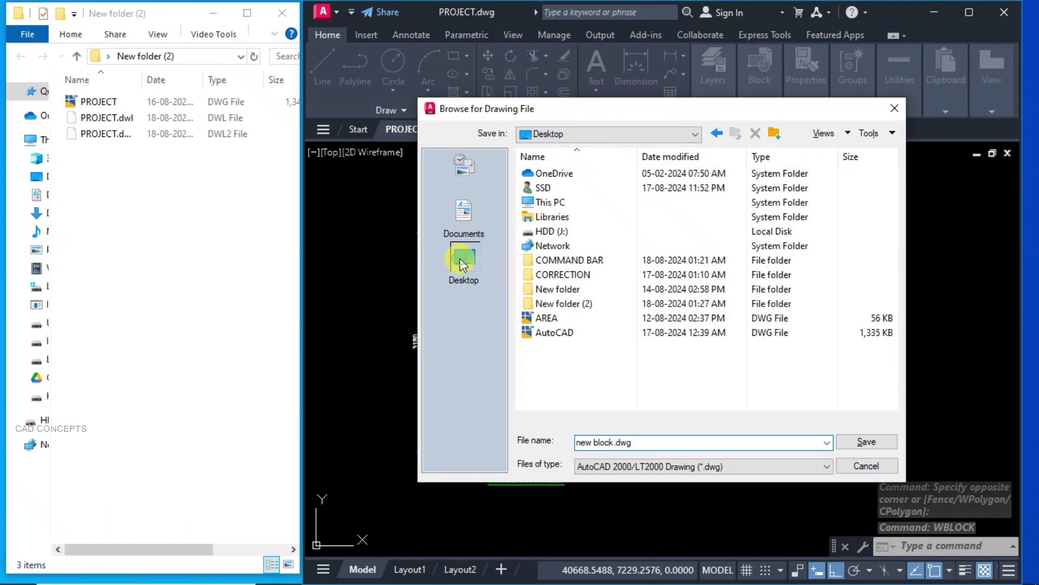
double_click(566, 302)
click(867, 441)
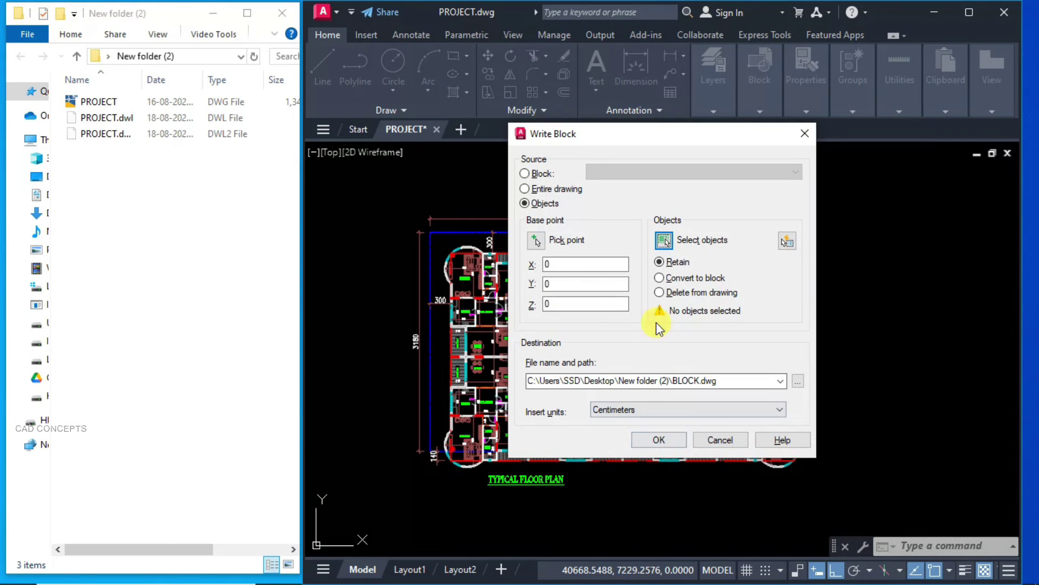
- Window-select the typical floor plan plus its title and write it out as BLOCK
click(673, 243)
click(402, 207)
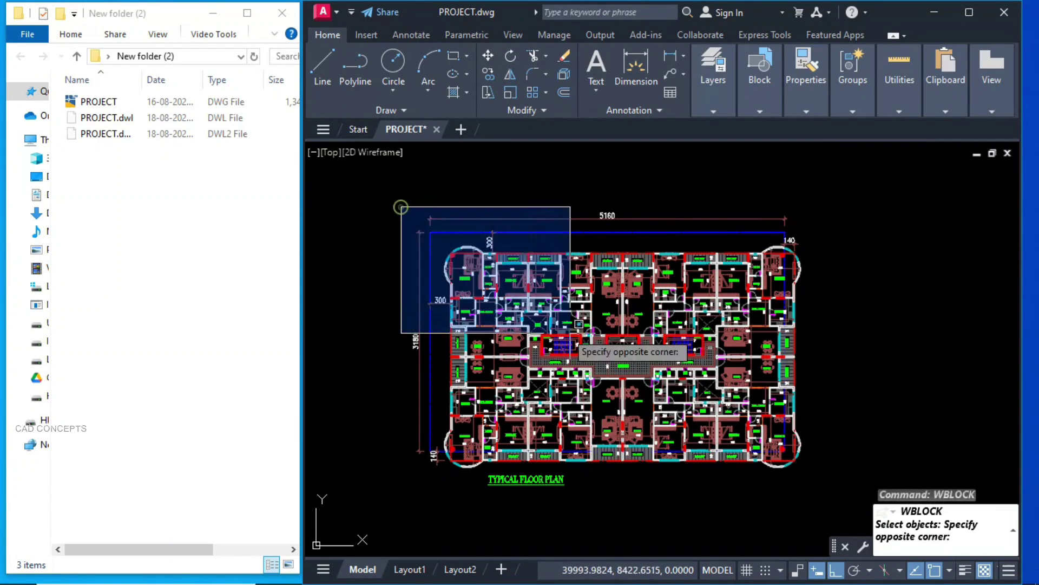
click(809, 480)
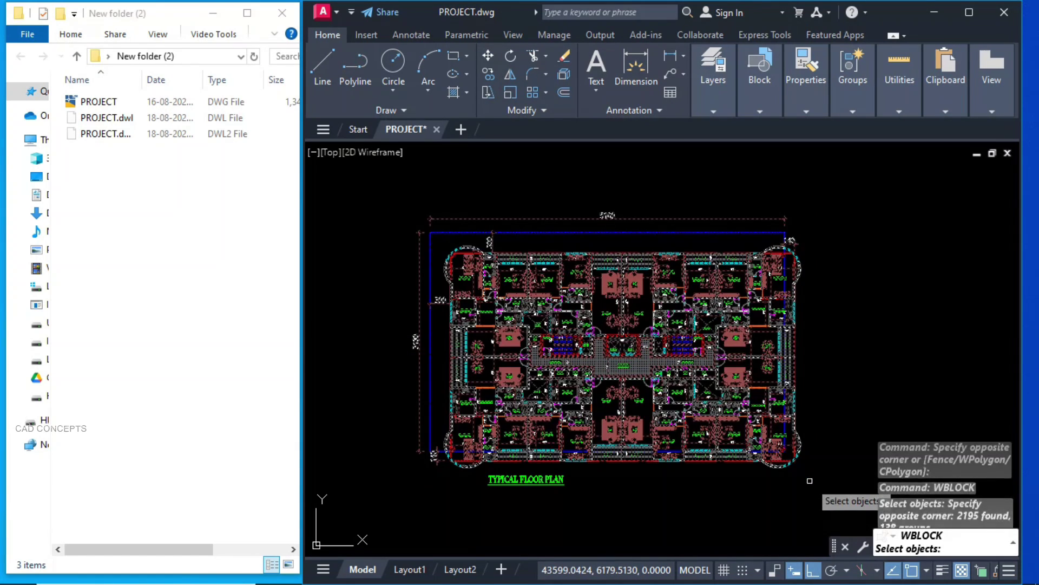
click(520, 477)
key(Return)
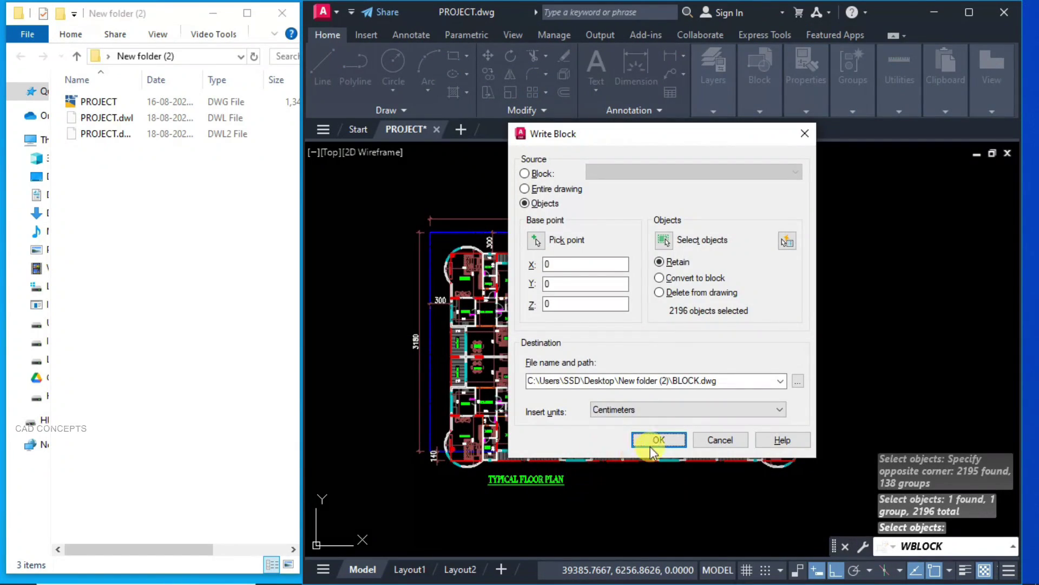
click(660, 440)
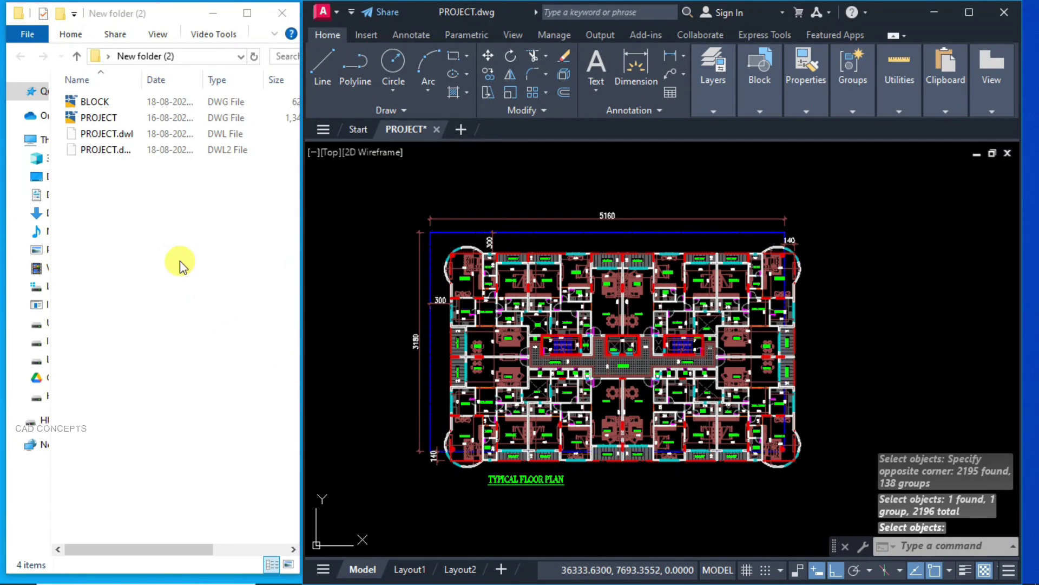
- Compare file sizes of PROJECT (1.30 MB) and BLOCK (625 KB), then return to AutoCAD
click(94, 120)
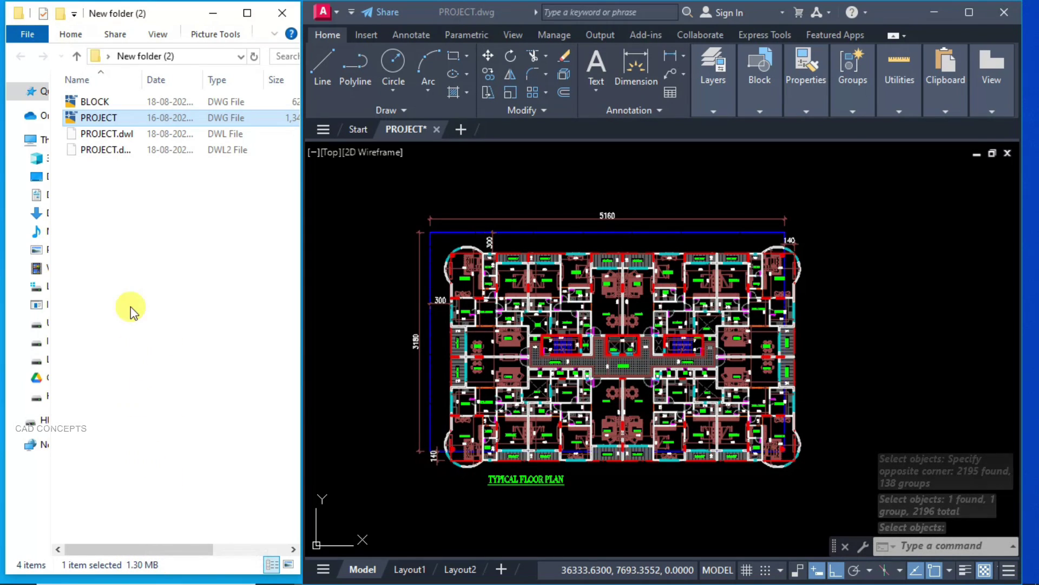
click(85, 103)
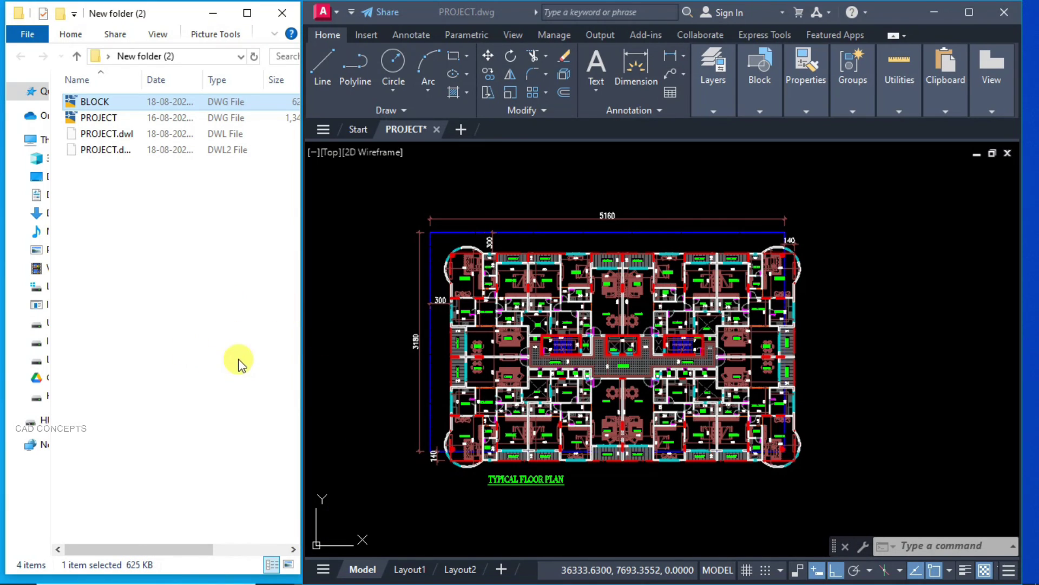
click(326, 34)
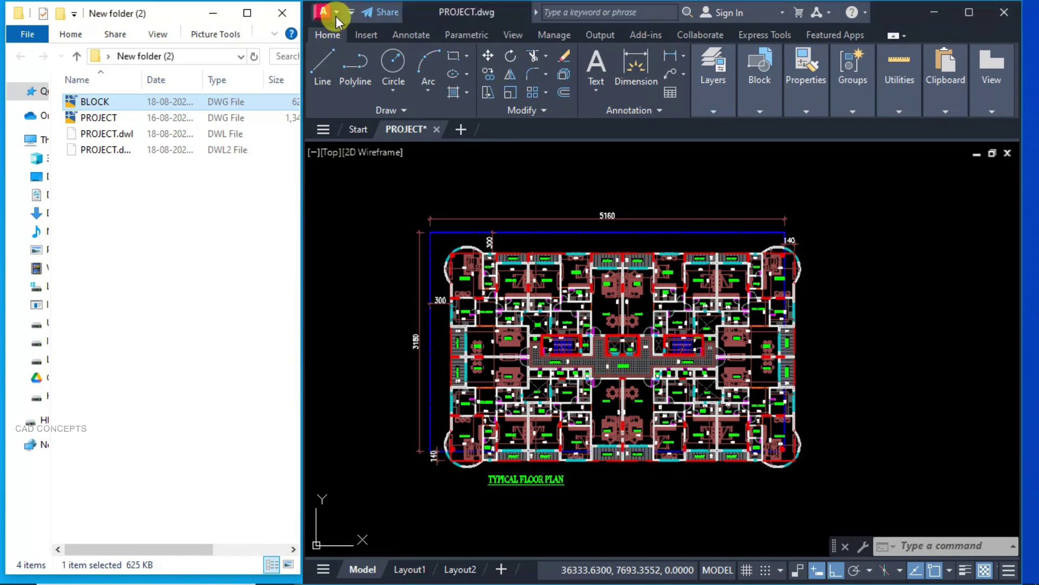
- Relaunch AutoCAD 2025 from its desktop shortcut and start a new blank drawing
click(334, 16)
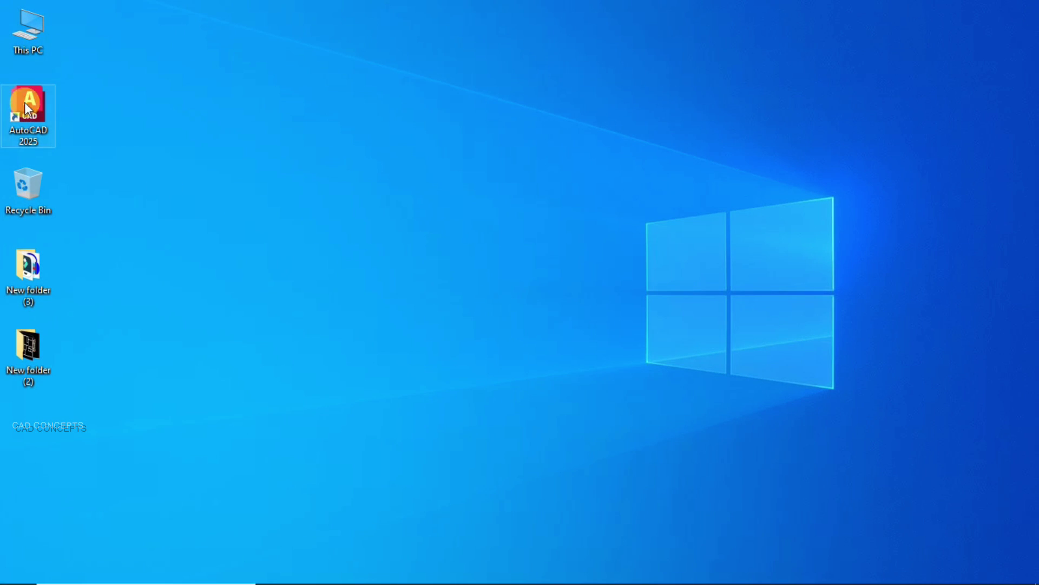
right_click(22, 98)
click(81, 105)
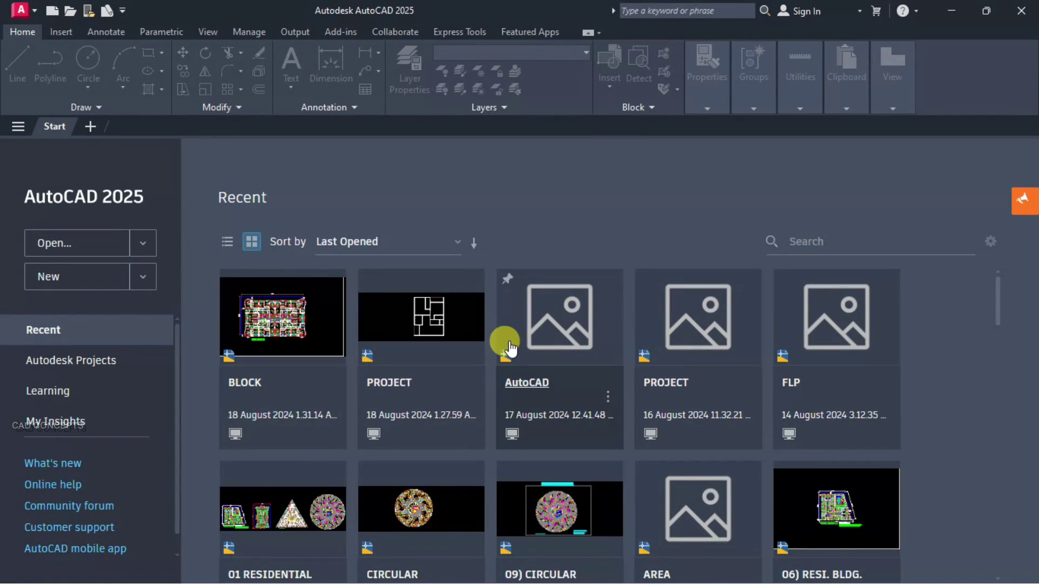
click(48, 273)
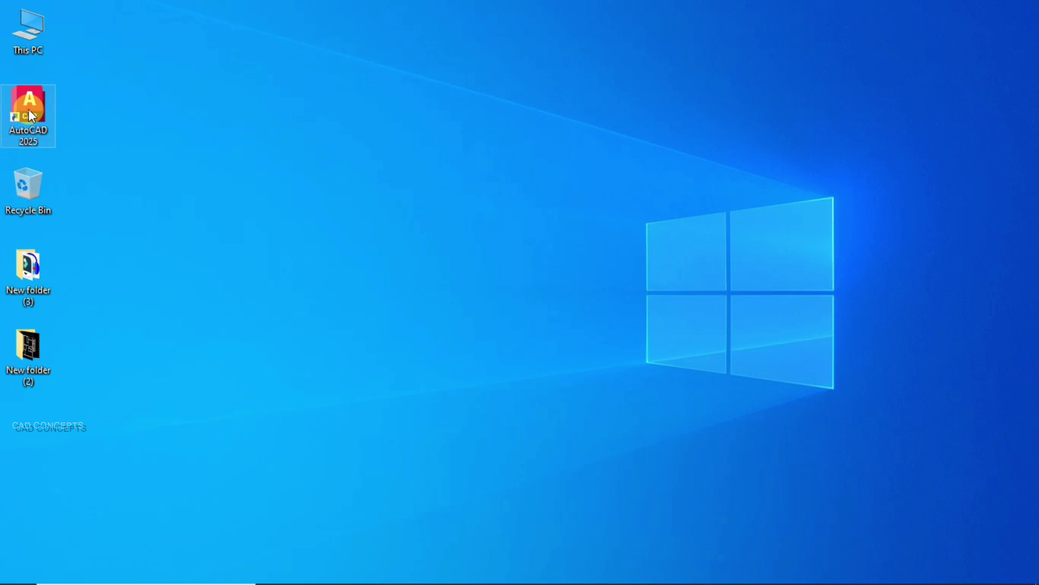
- Append /nologo to the AutoCAD shortcut's Target and save it with administrator permission
right_click(29, 109)
click(54, 503)
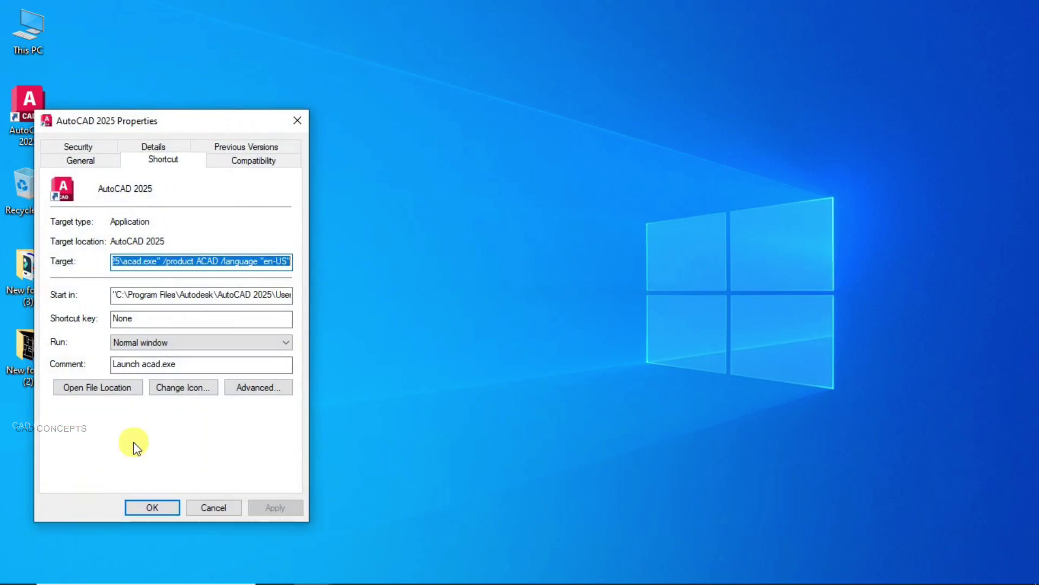
drag(143, 261, 326, 258)
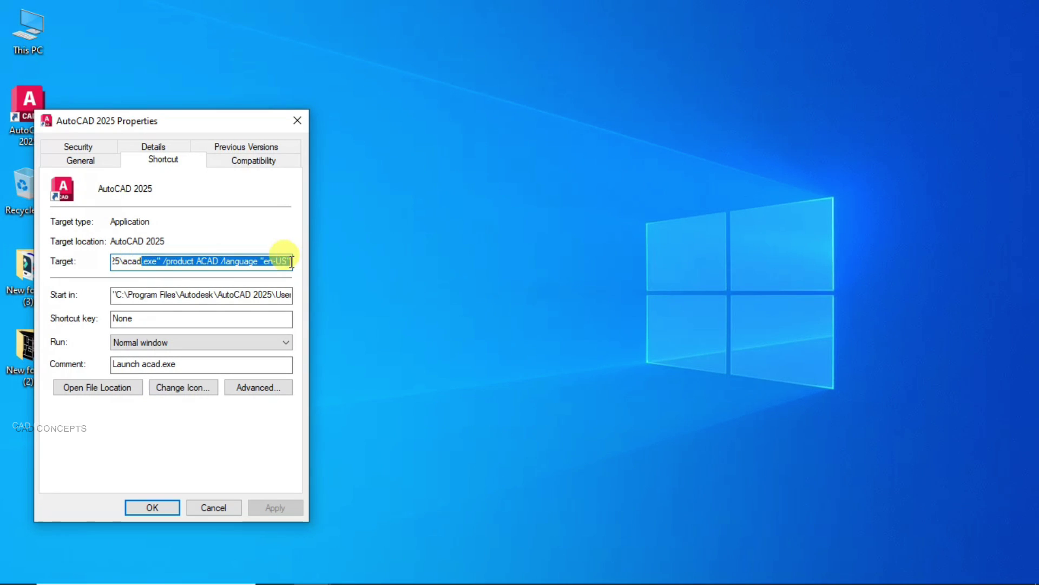
click(292, 261)
text("en-US")
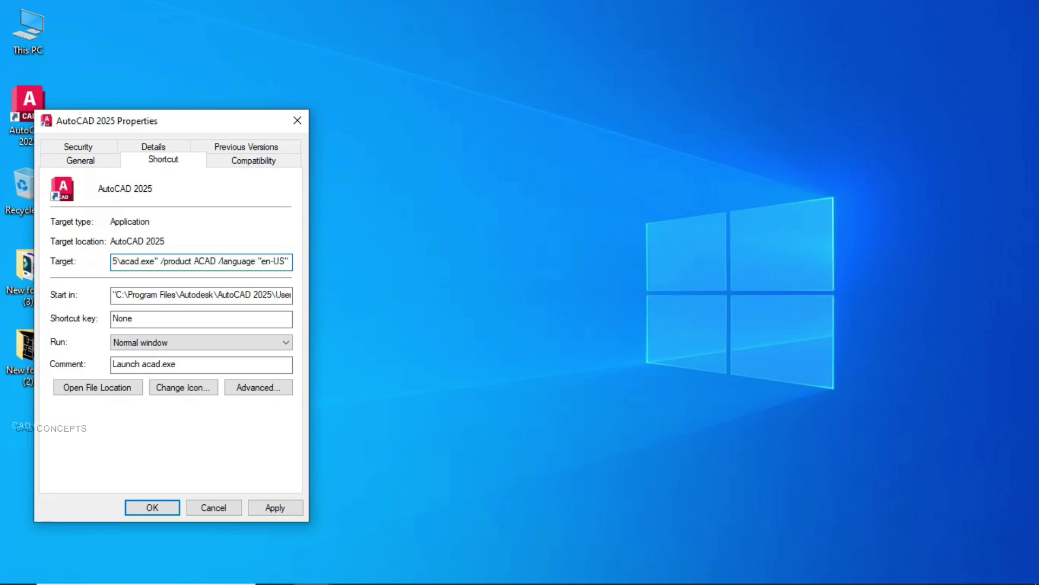
text( /nologo)
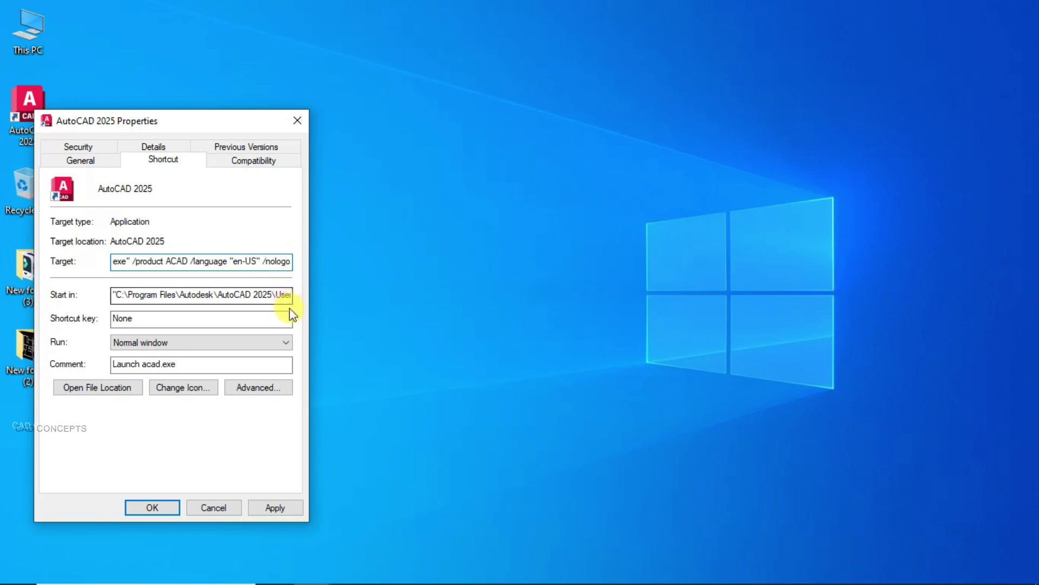
click(276, 506)
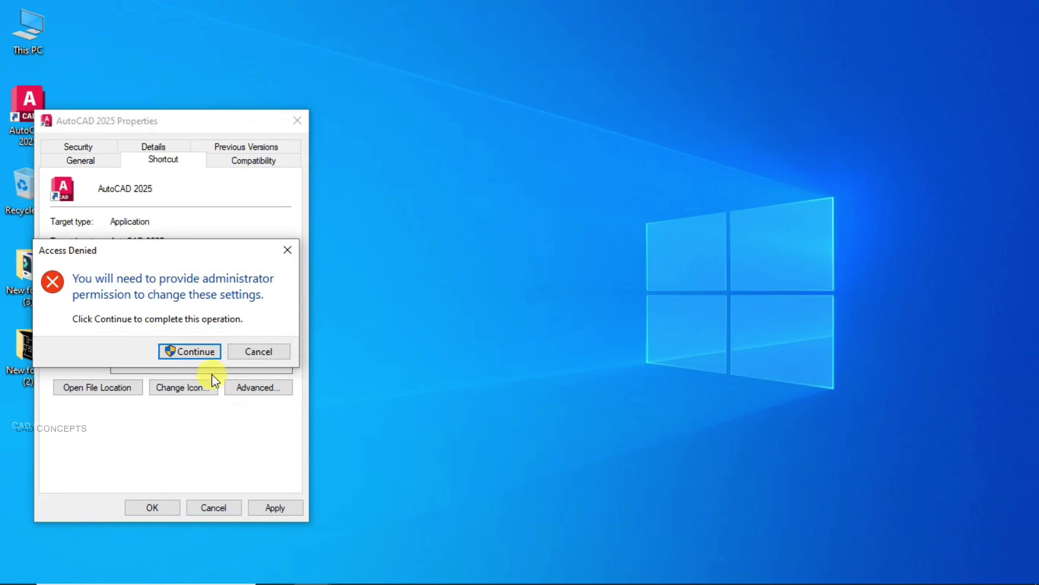
click(199, 348)
click(152, 507)
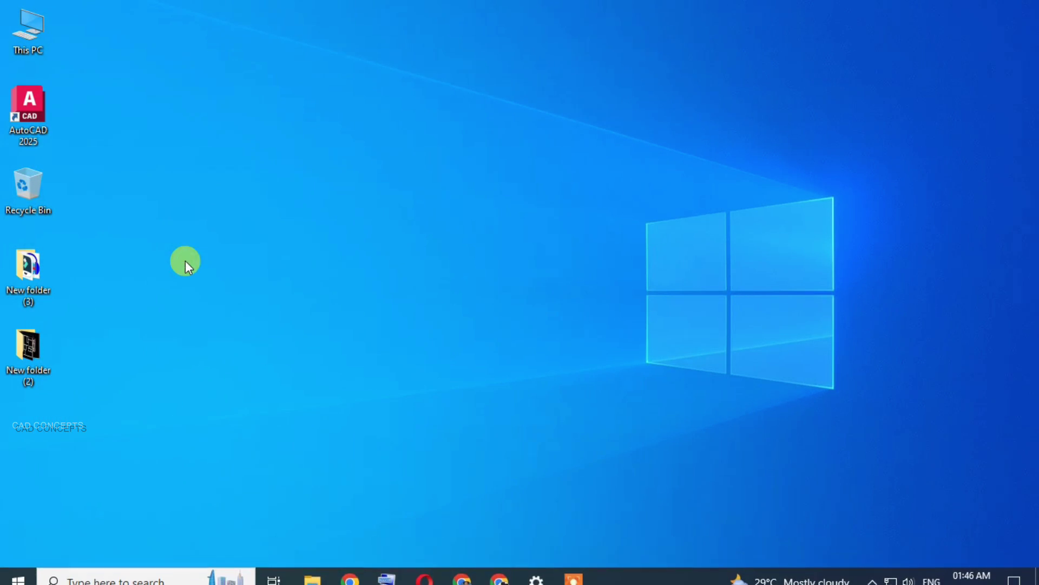
- Launch AutoCAD 2025 from the desktop shortcut into a blank Drawing1
right_click(40, 109)
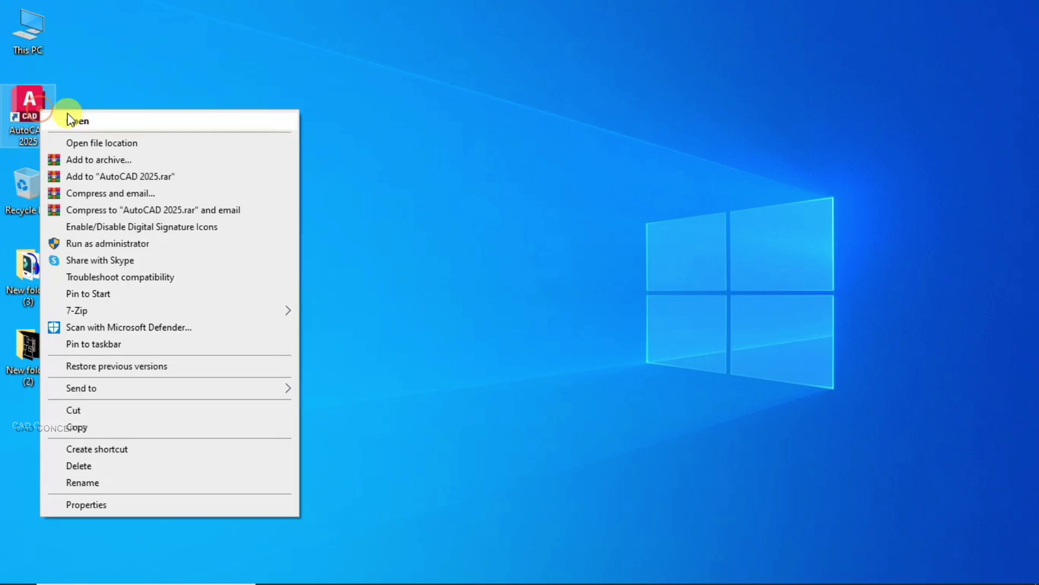
click(95, 113)
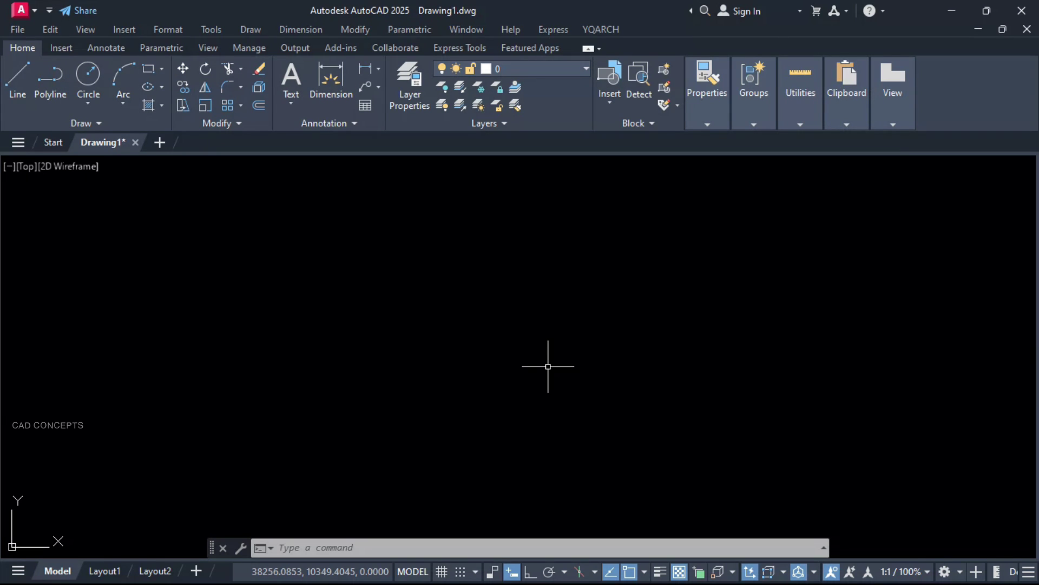
- Run -TOOLBAR from the autocomplete list and choose the ALL option
key(Up)
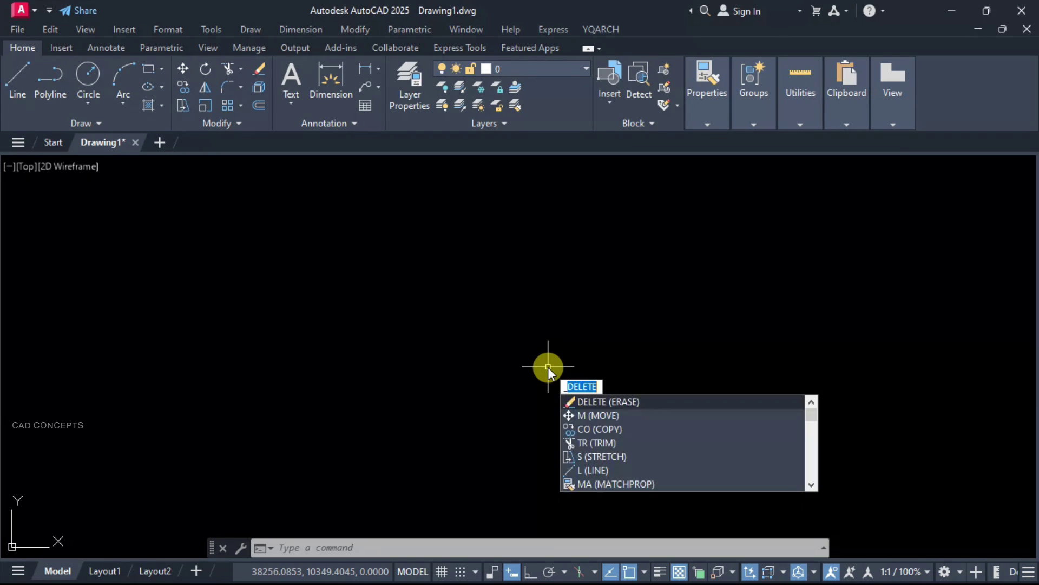
text(tool)
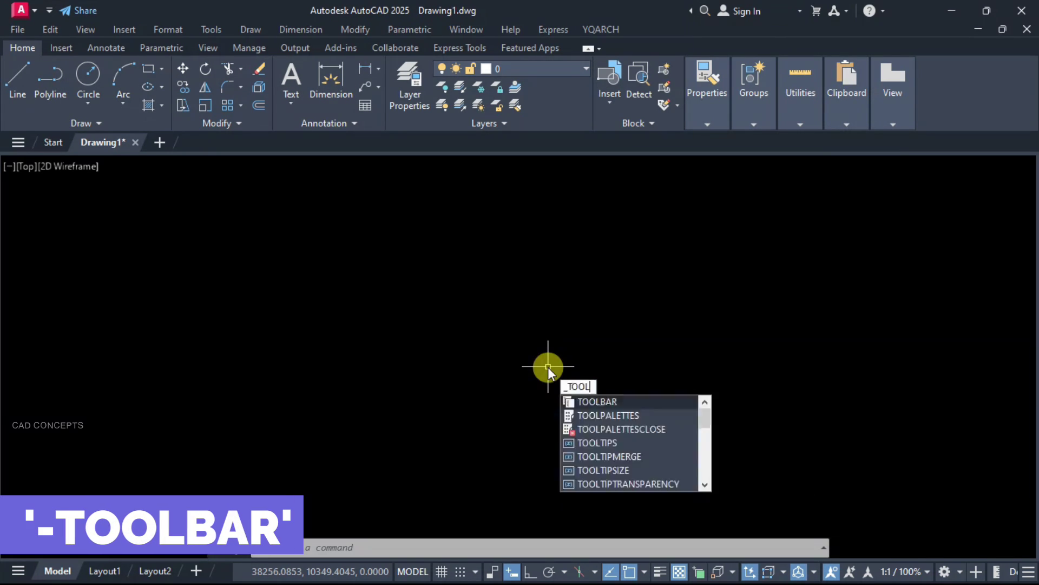
text(bar)
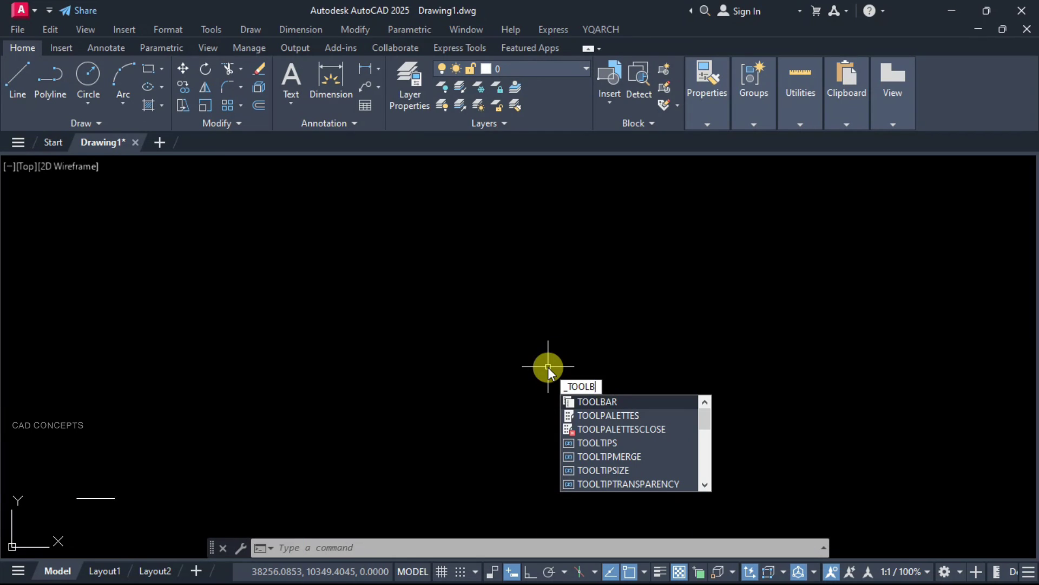
text(s)
key(BackSpace)
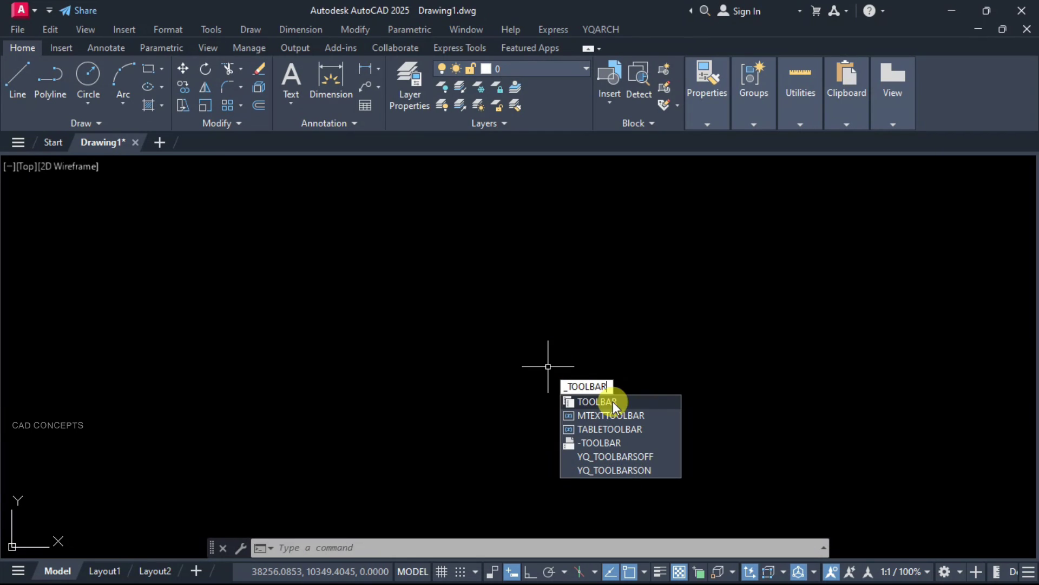
click(610, 442)
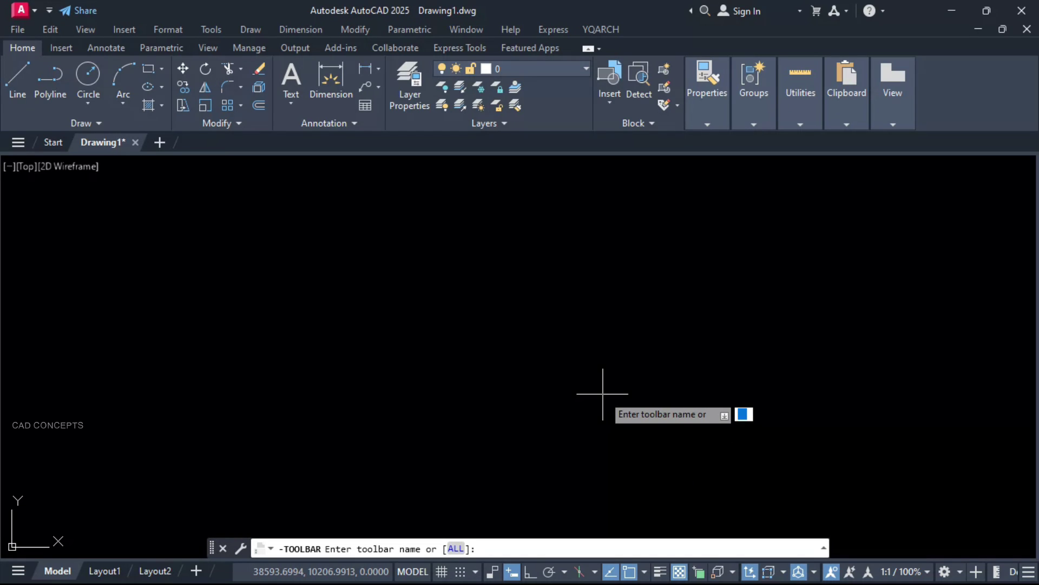
click(459, 553)
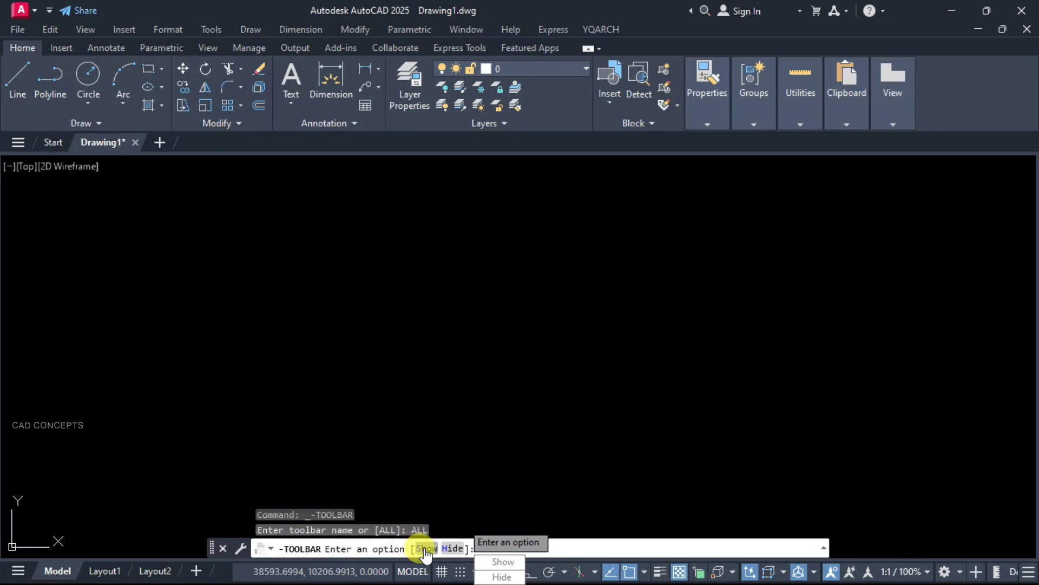
- Show all classic toolbars and collapse the ribbon to panel titles
click(422, 549)
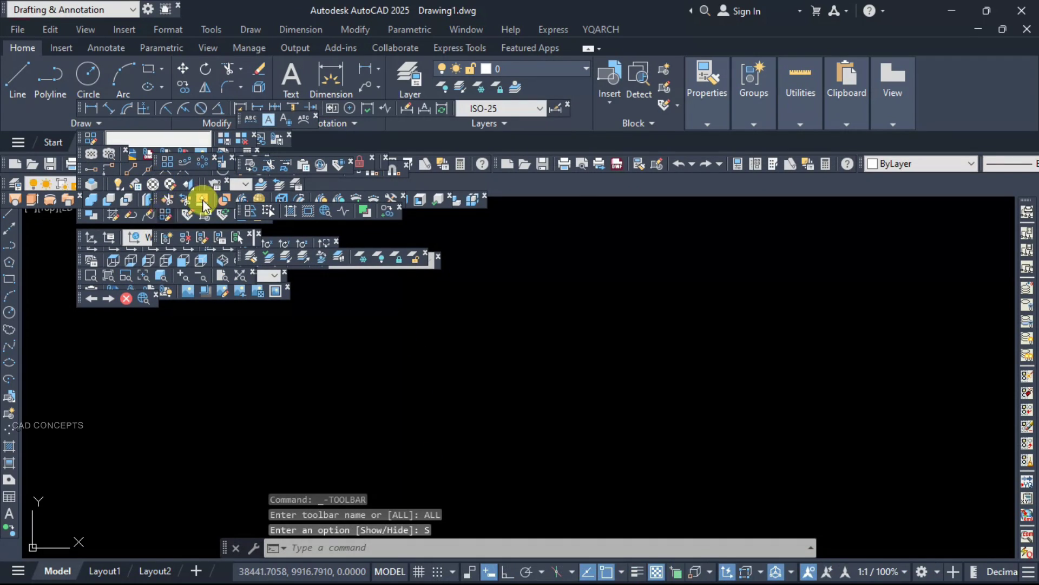
click(587, 50)
click(587, 48)
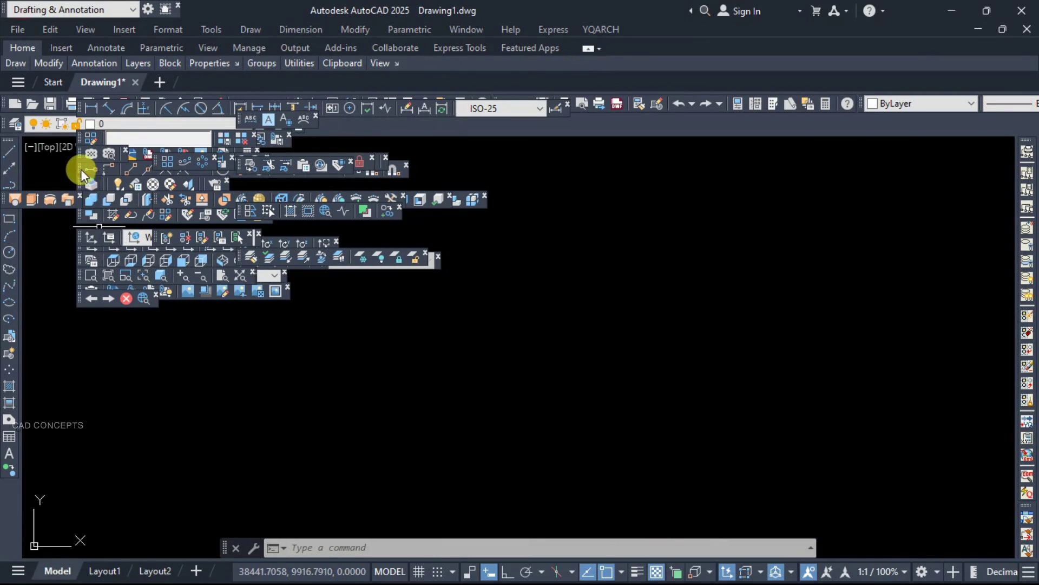
- Float several toolbars, including World coordinates, off the stack and close three small ones
mouse_move(84, 169)
mouse_down()
mouse_move(576, 274)
mouse_move(633, 274)
mouse_up()
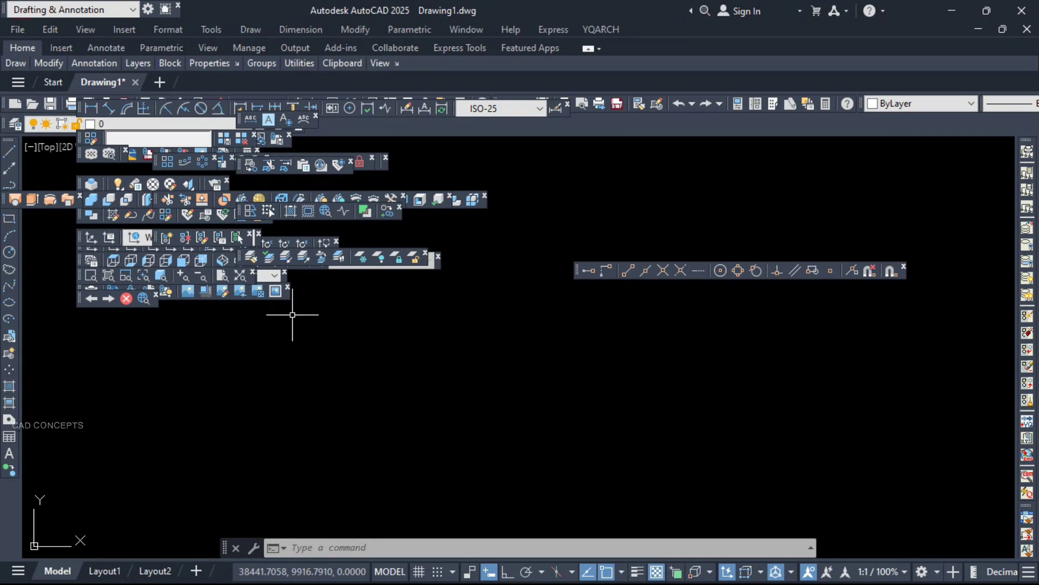
drag(85, 237, 367, 339)
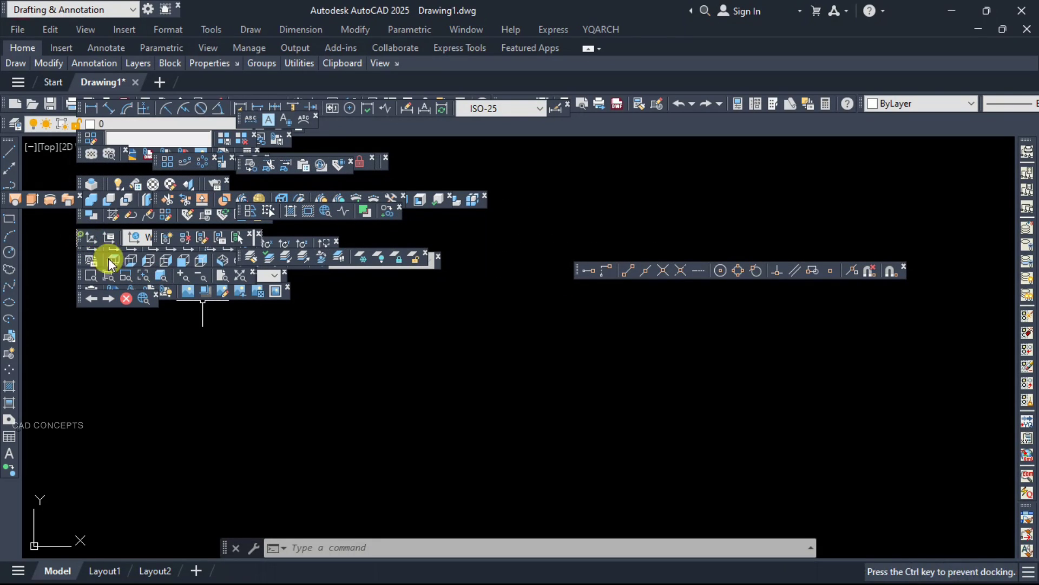
click(296, 362)
click(224, 410)
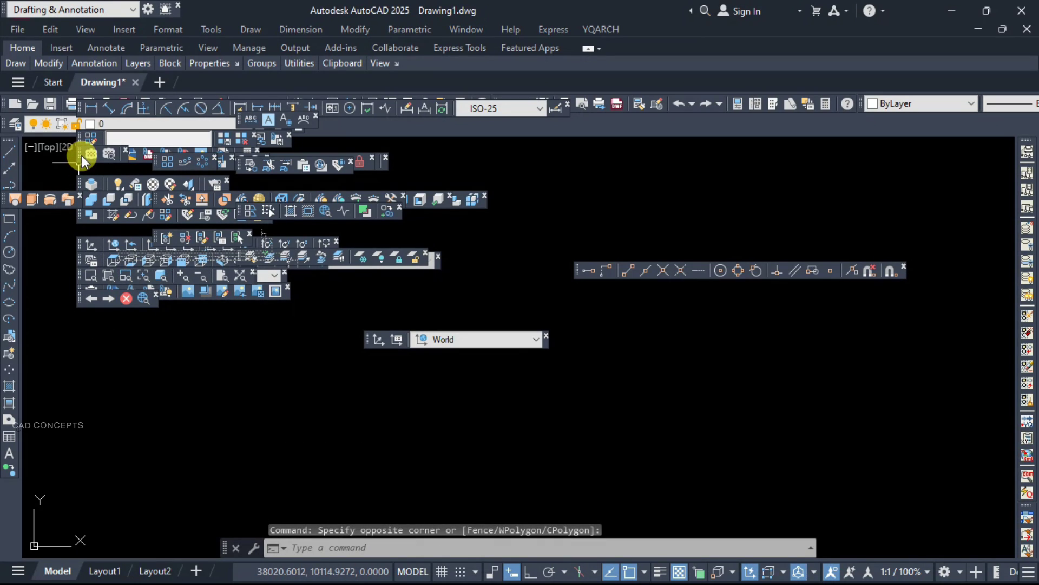
drag(81, 160, 631, 172)
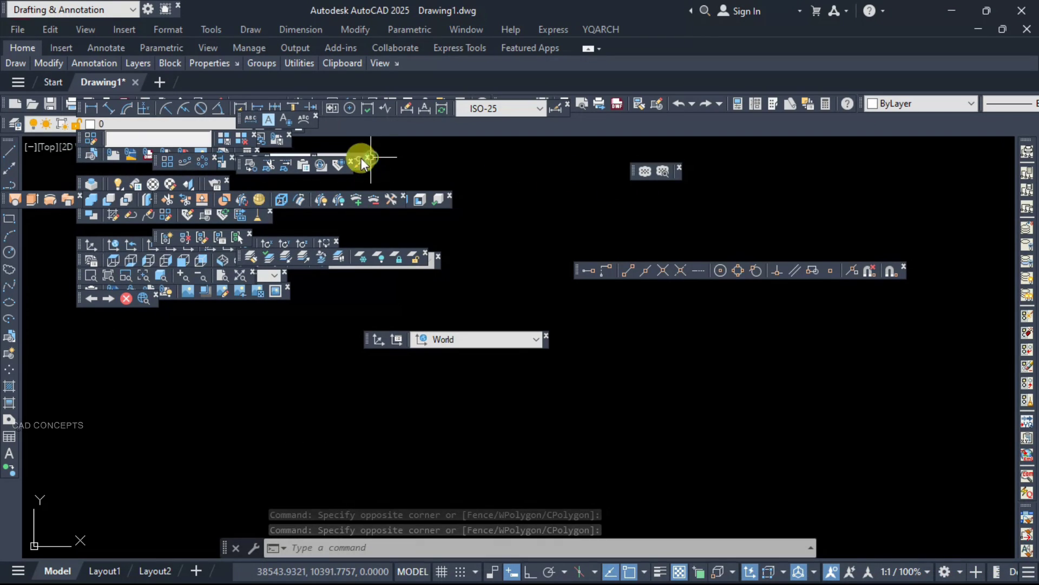
click(352, 160)
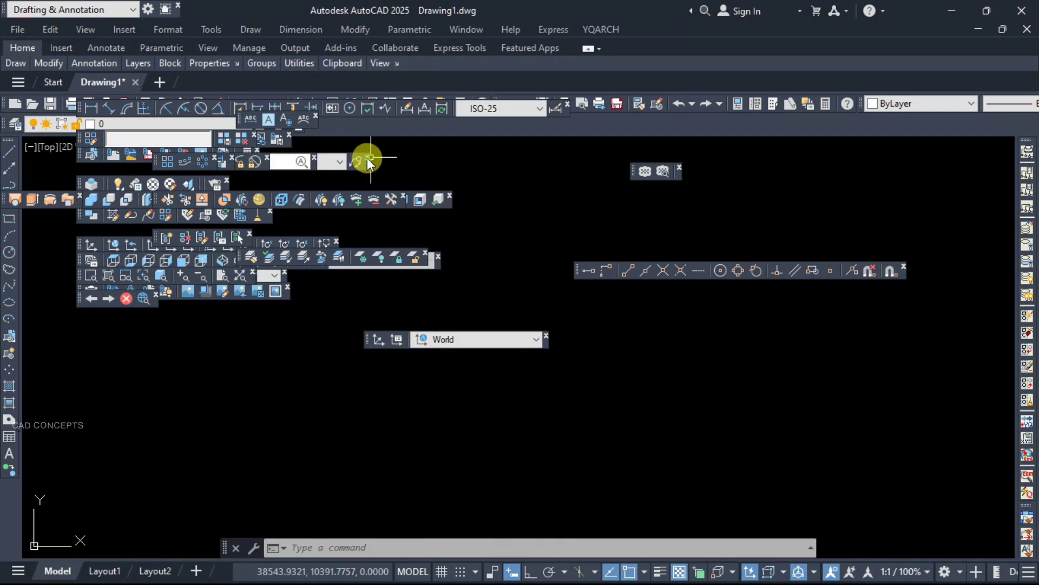
click(314, 159)
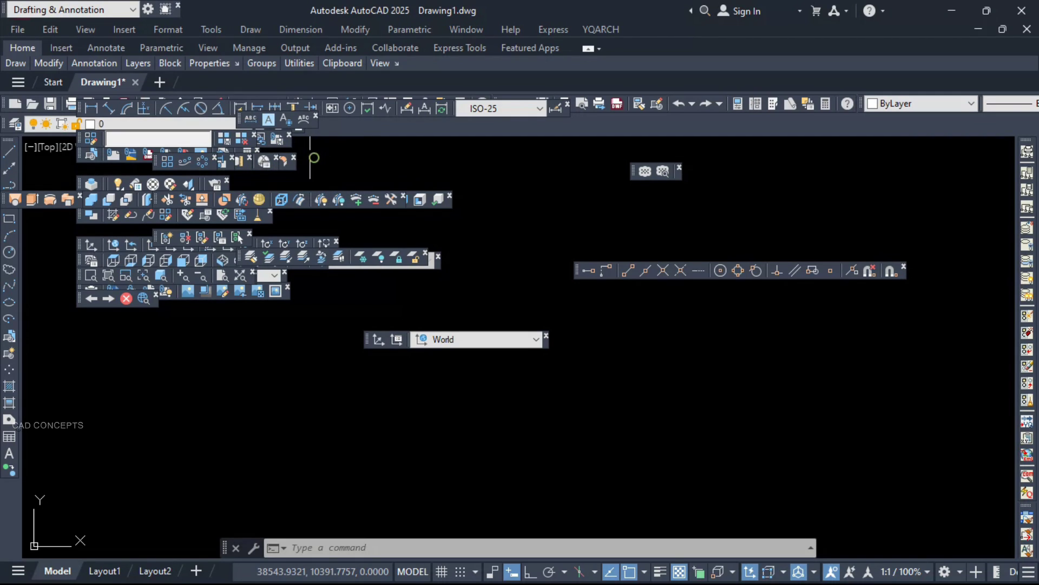
click(290, 135)
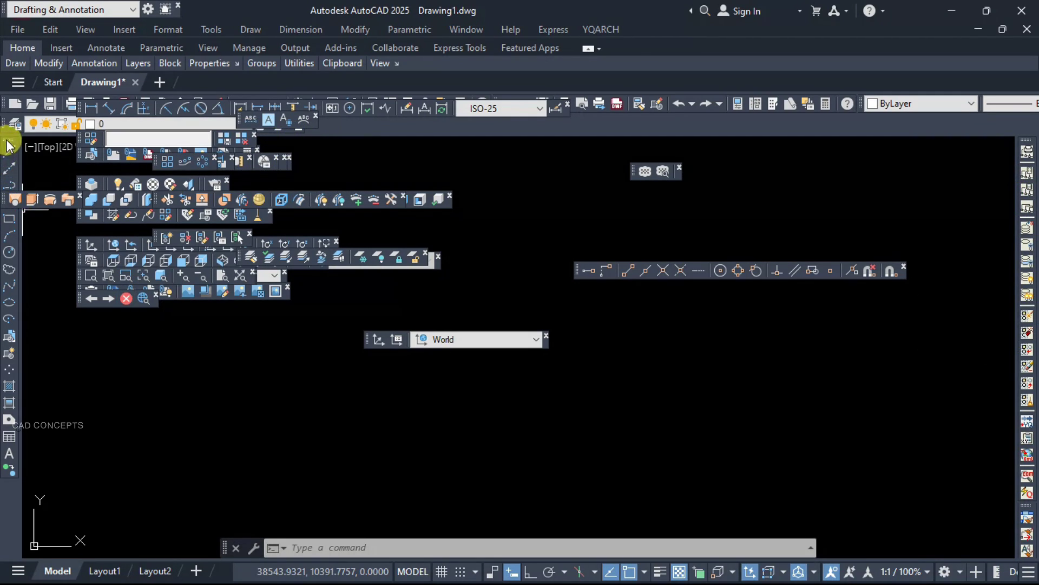
- Dock the left-edge Draw toolbar along the drawing's right edge
mouse_move(11, 145)
mouse_down()
mouse_move(975, 174)
mouse_move(934, 174)
mouse_up()
click(935, 174)
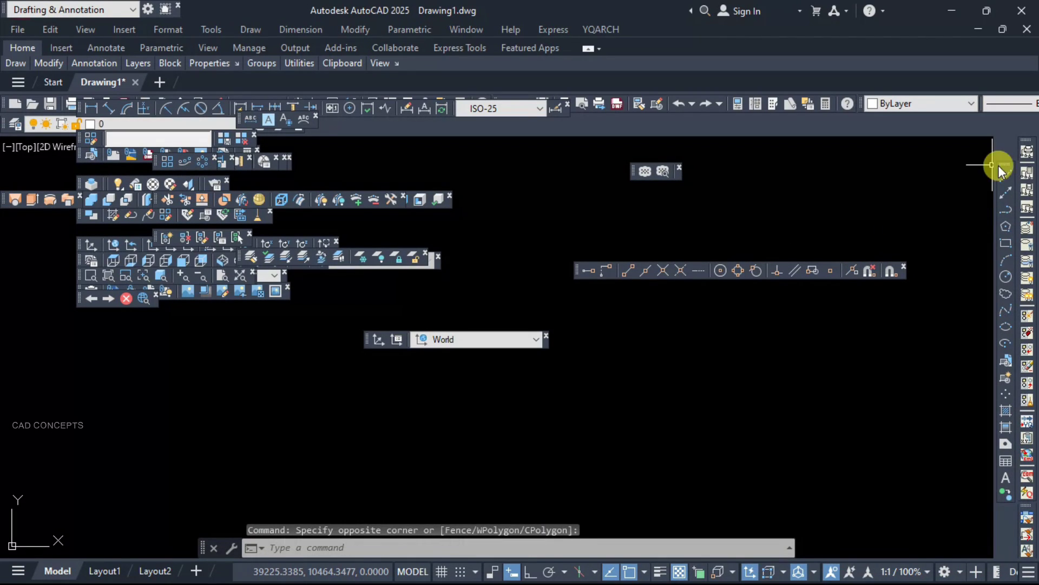
click(1004, 253)
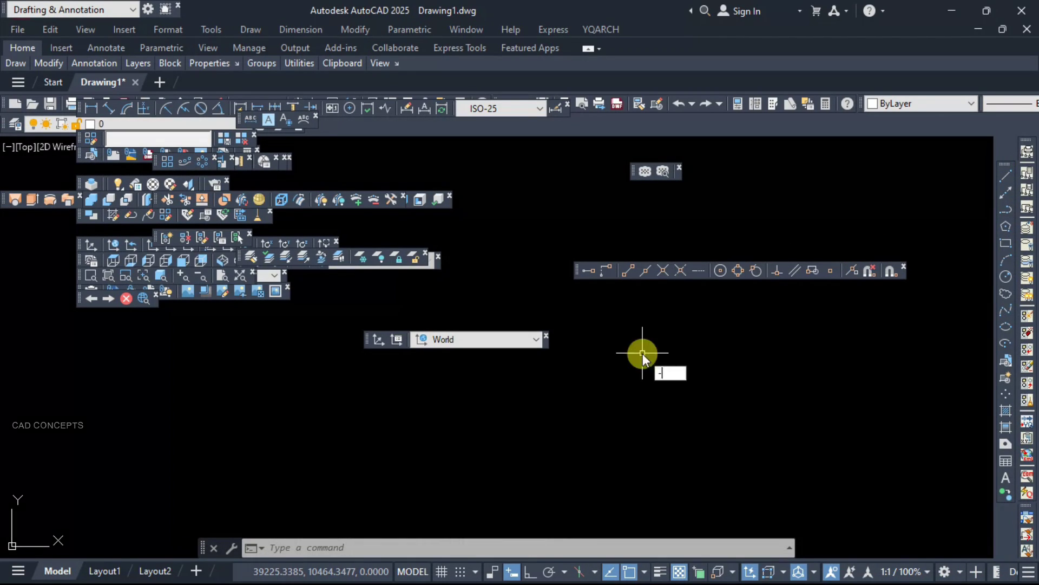
text(TOOLBAR)
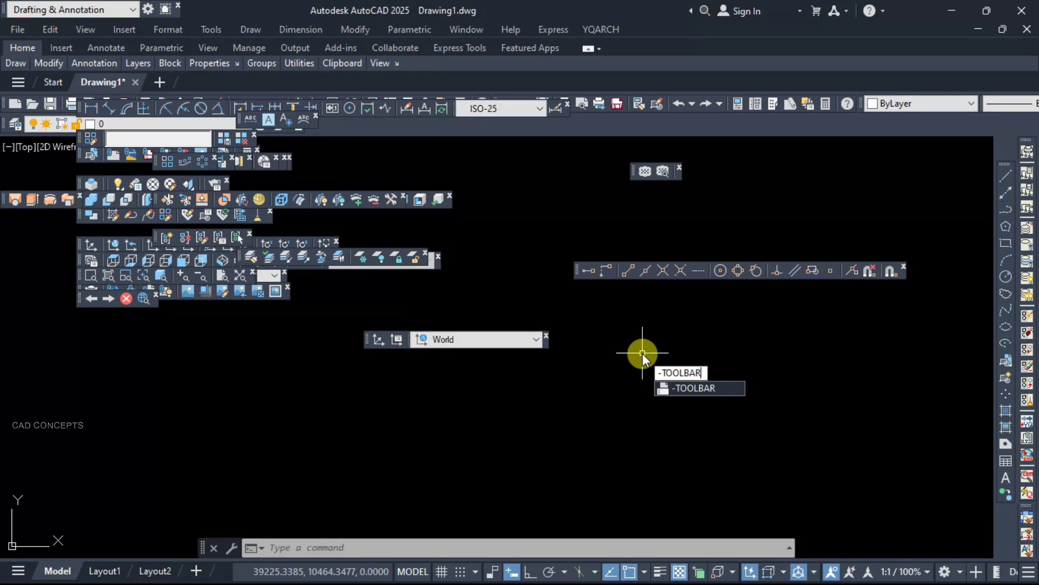
- Hide all toolbars with -TOOLBAR ALL Hide and collapse the ribbon to tab names
click(692, 389)
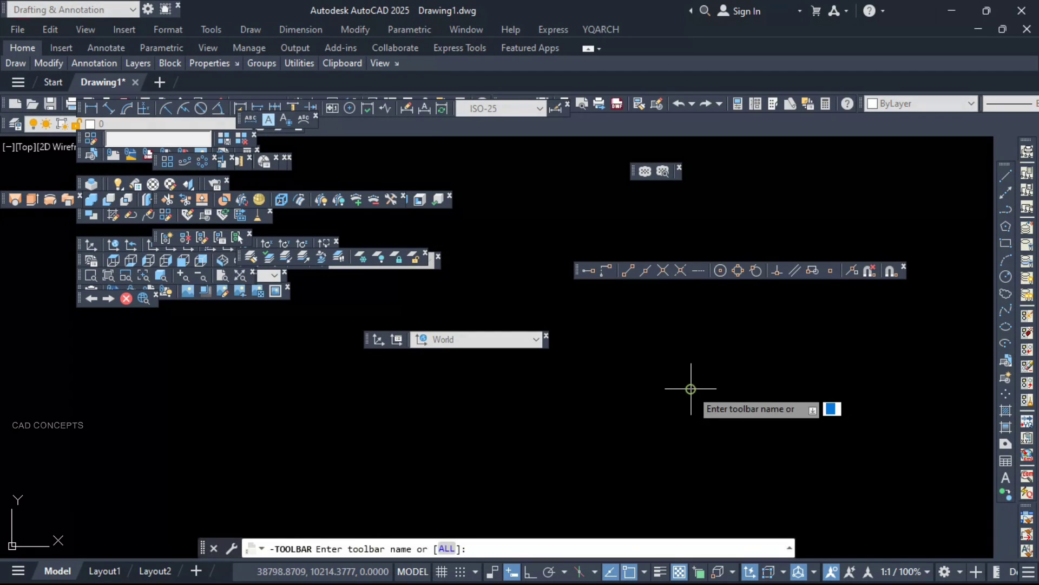
click(443, 549)
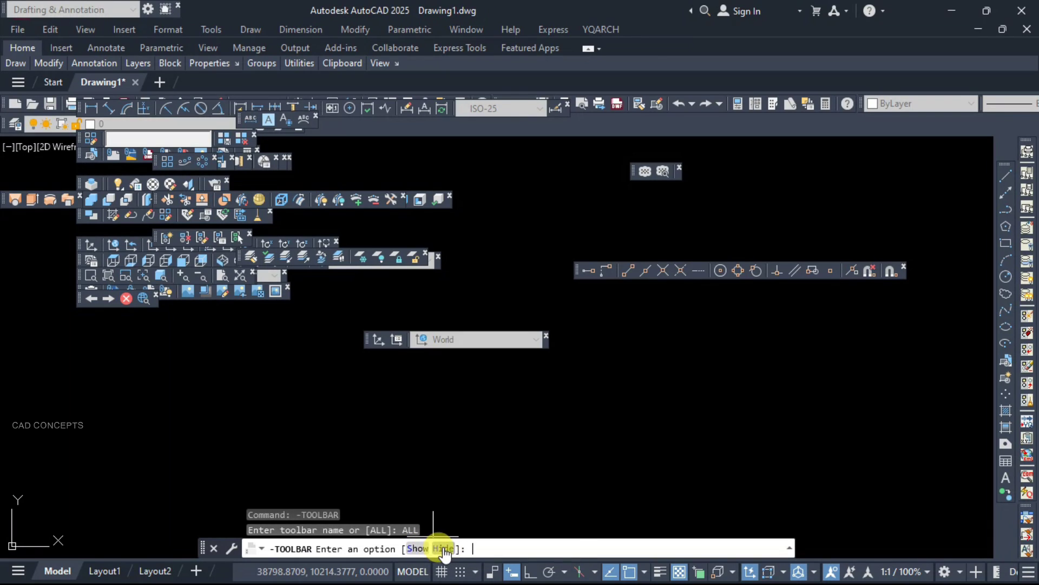
click(443, 549)
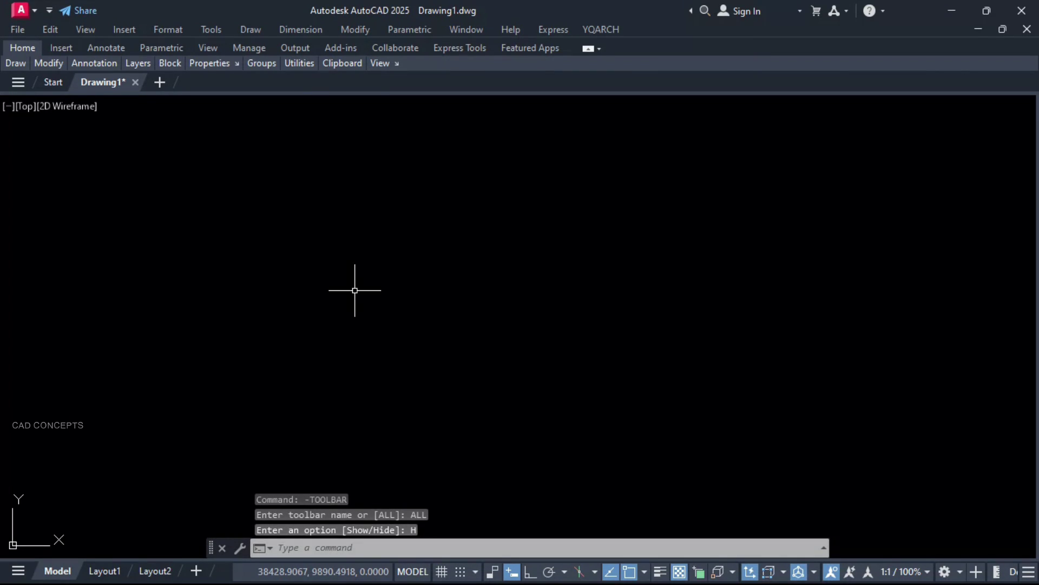
click(586, 49)
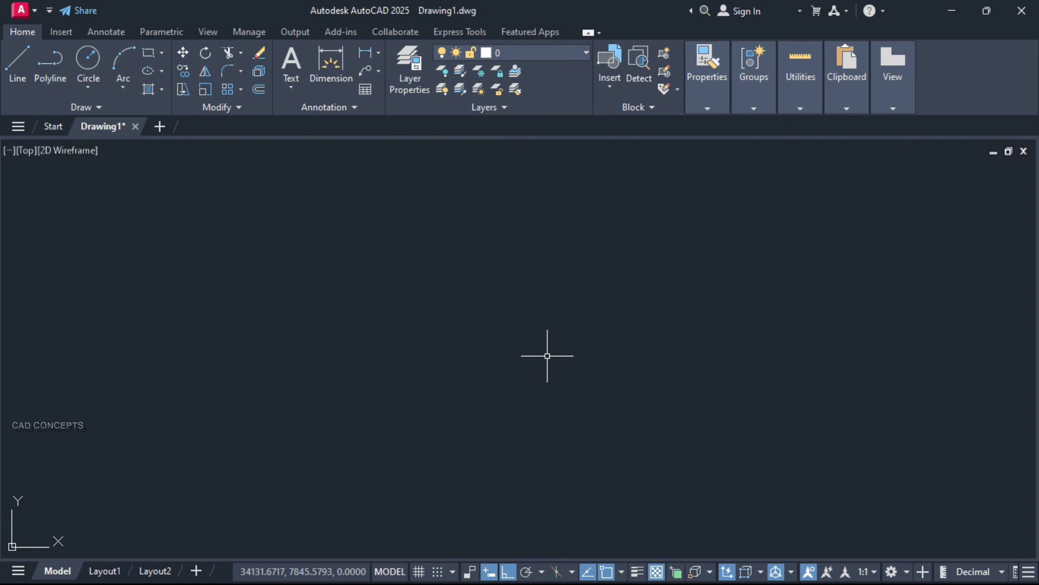
- Restore the full ribbon and toggle the command line off and back on with Ctrl+9
click(19, 176)
click(994, 534)
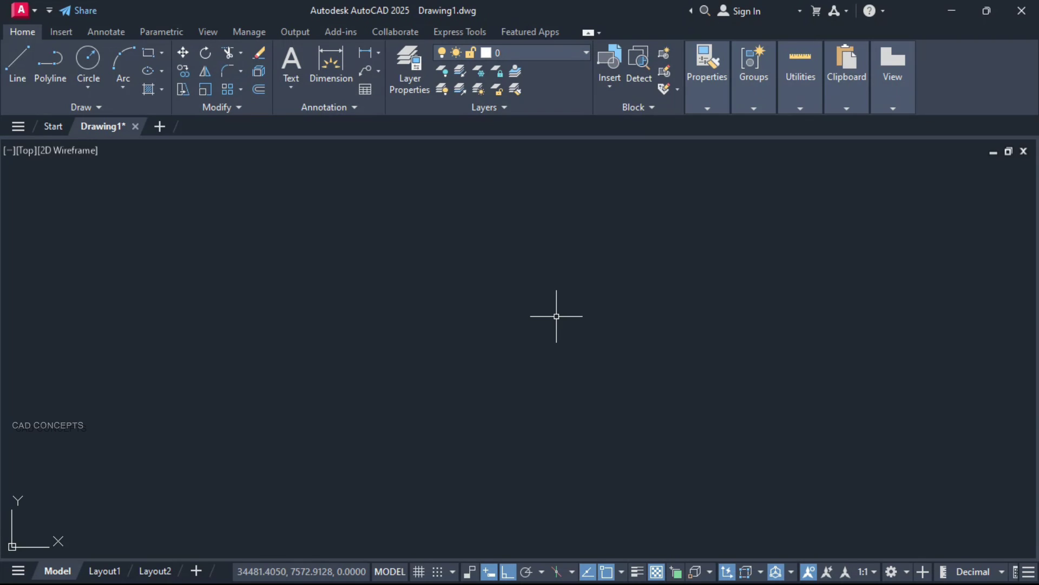
key(ctrl+9)
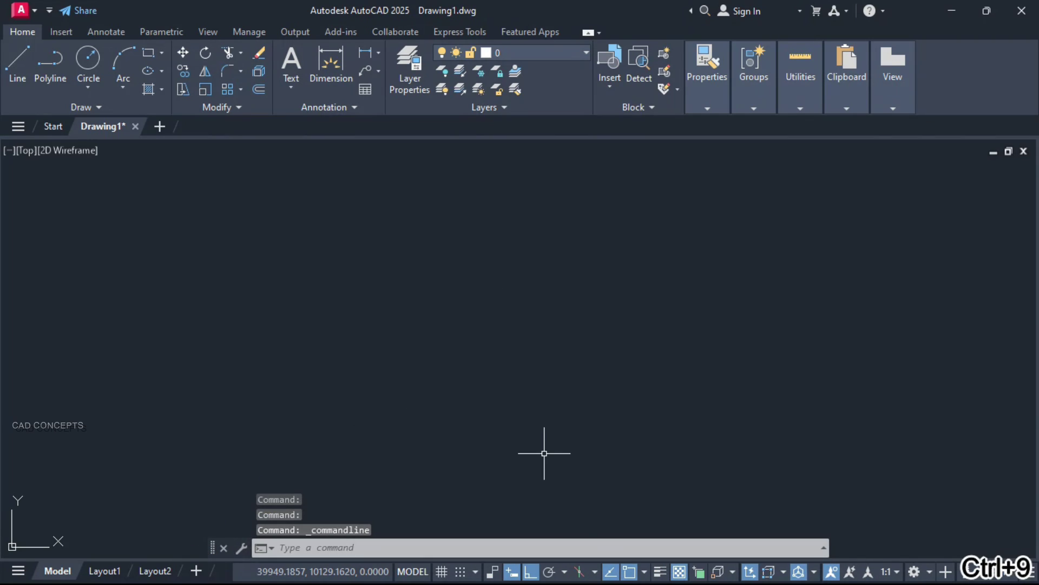
key(ctrl+9)
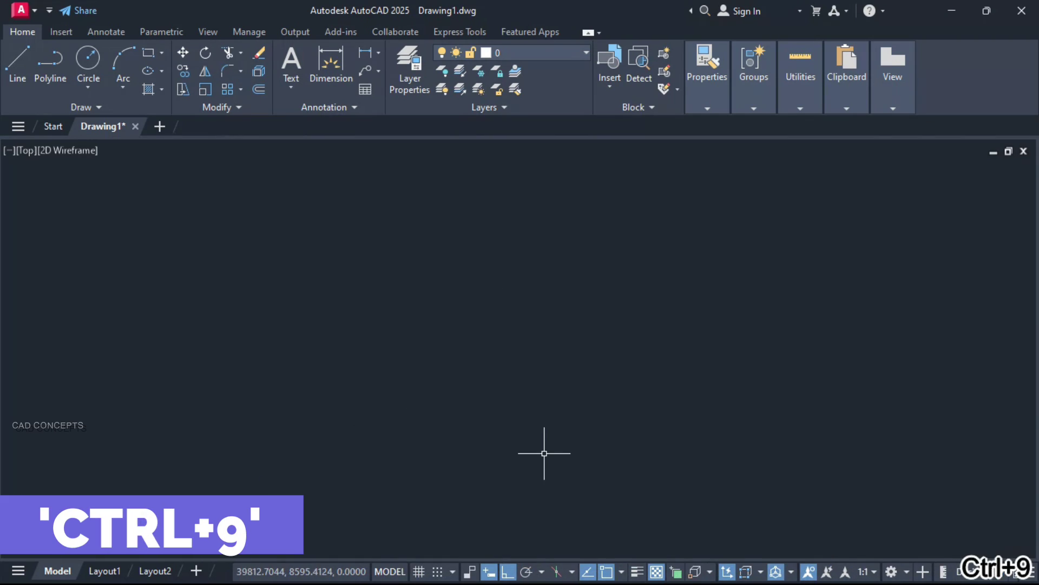
key(ctrl+9)
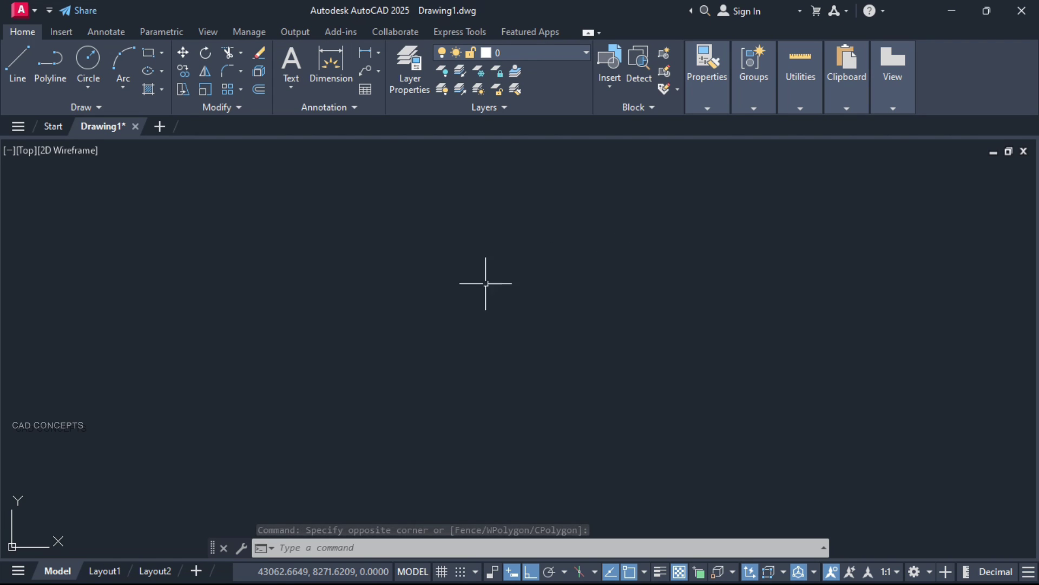
click(169, 144)
click(939, 506)
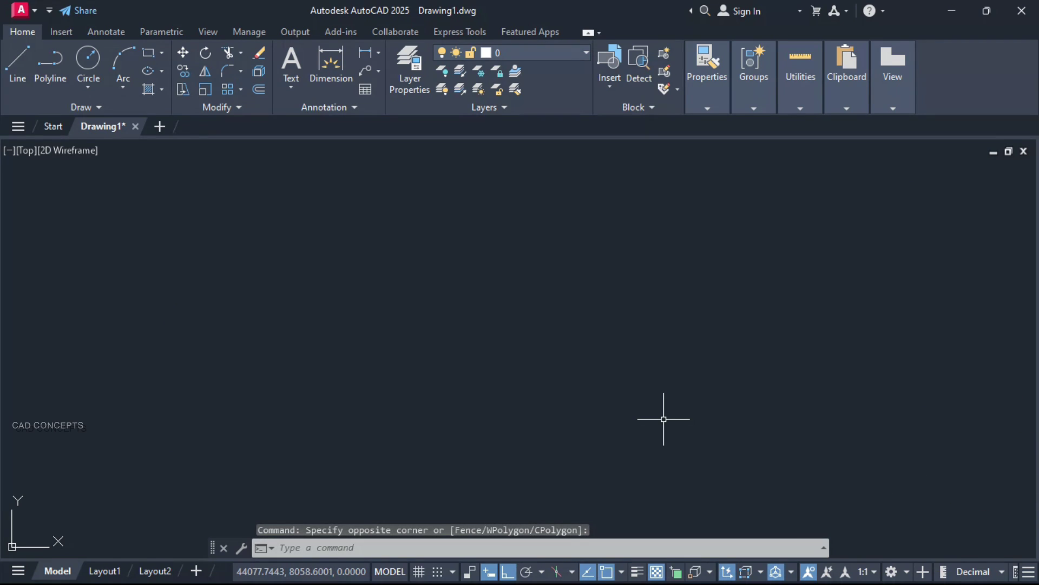
click(578, 313)
text(op)
- Set the 2D model space uniform background to Black in Options > Display > Colors
key(Return)
click(310, 106)
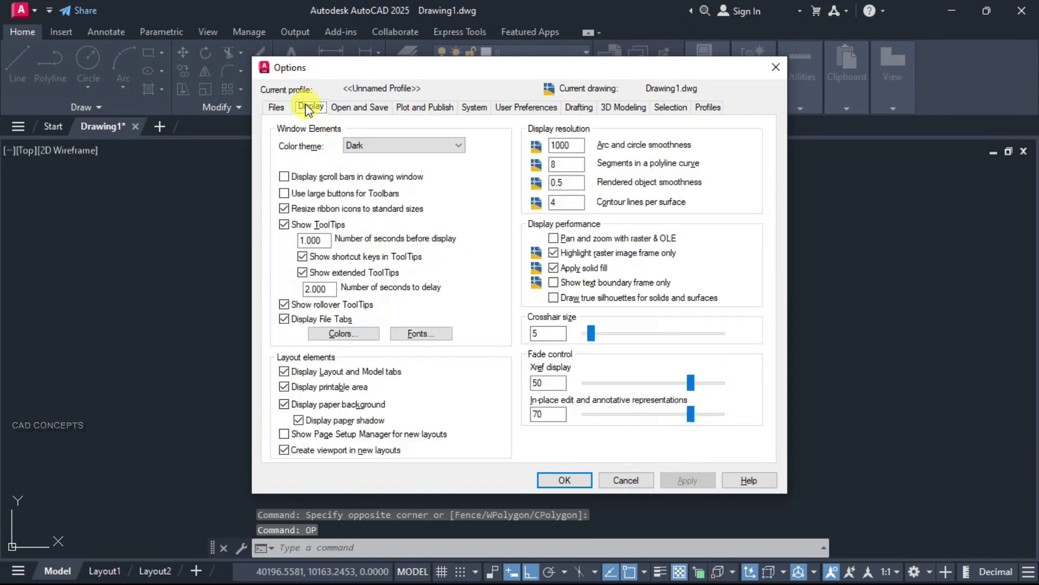
click(324, 335)
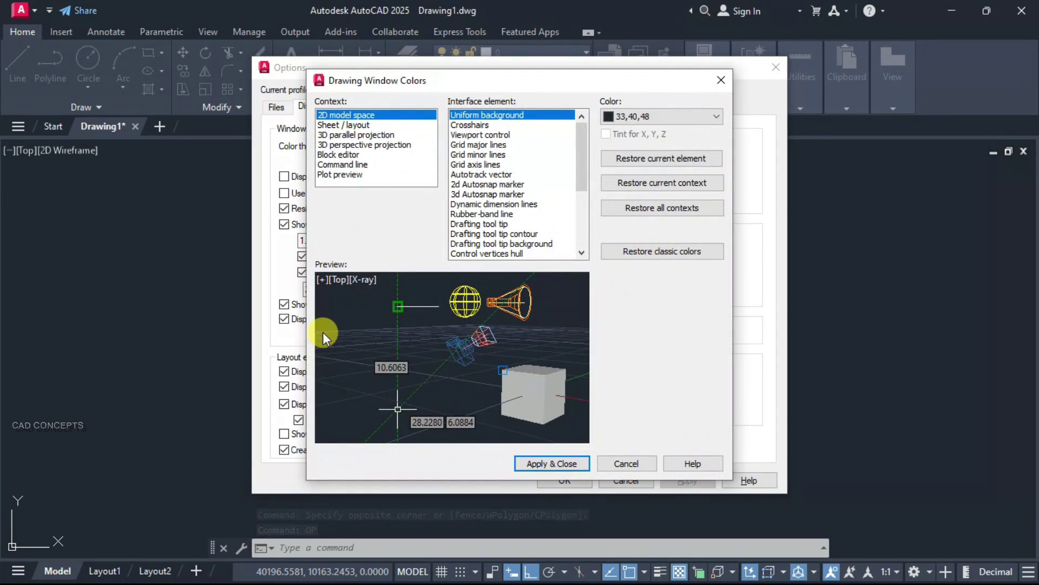
click(659, 122)
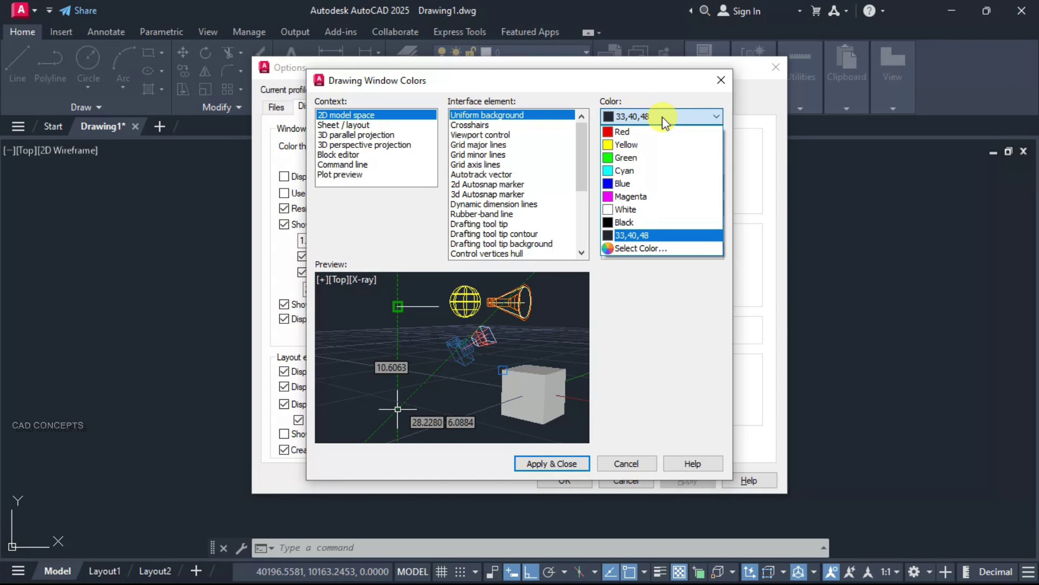
click(620, 222)
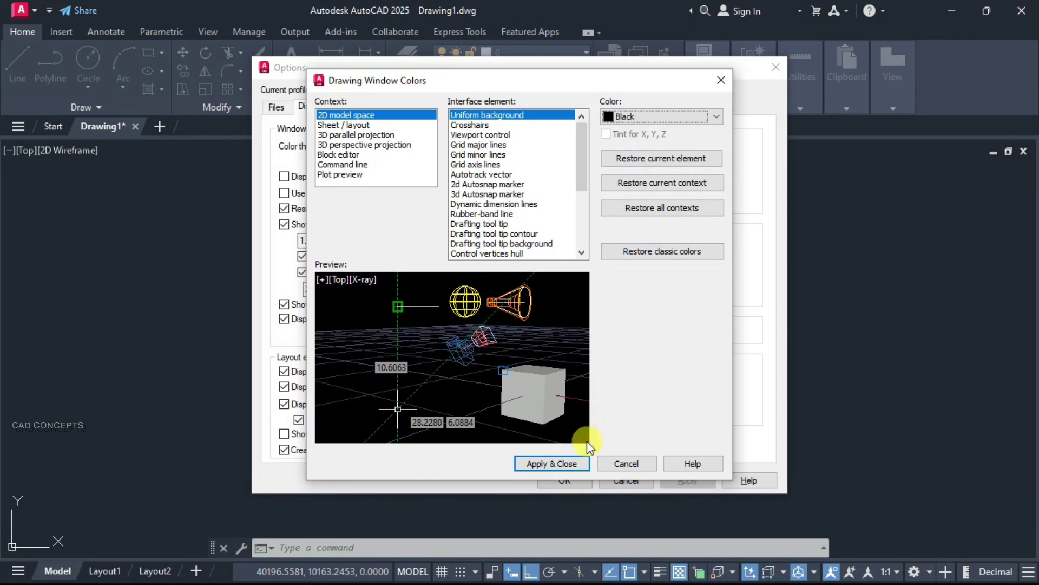
click(572, 464)
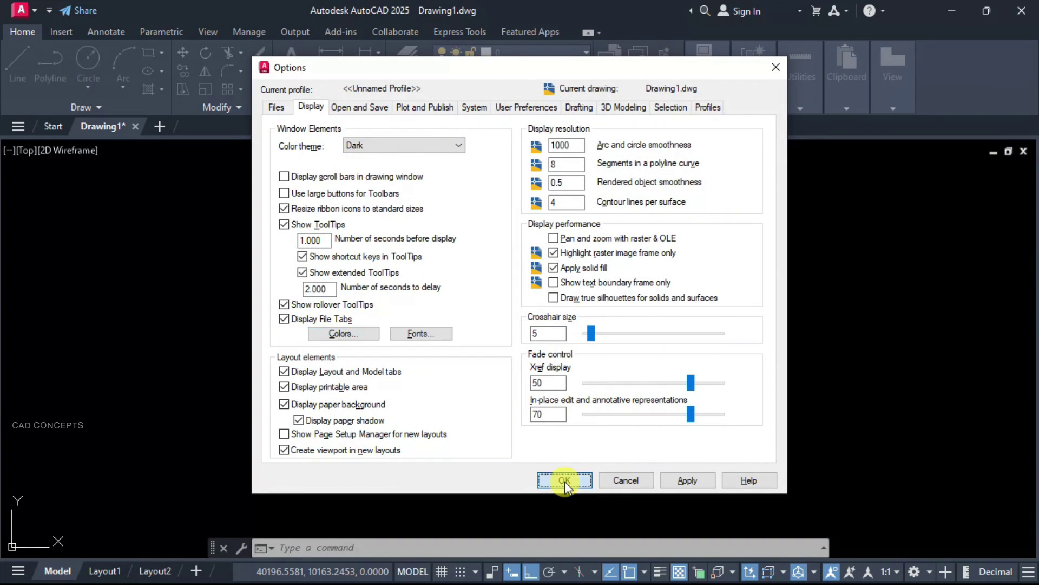
click(565, 480)
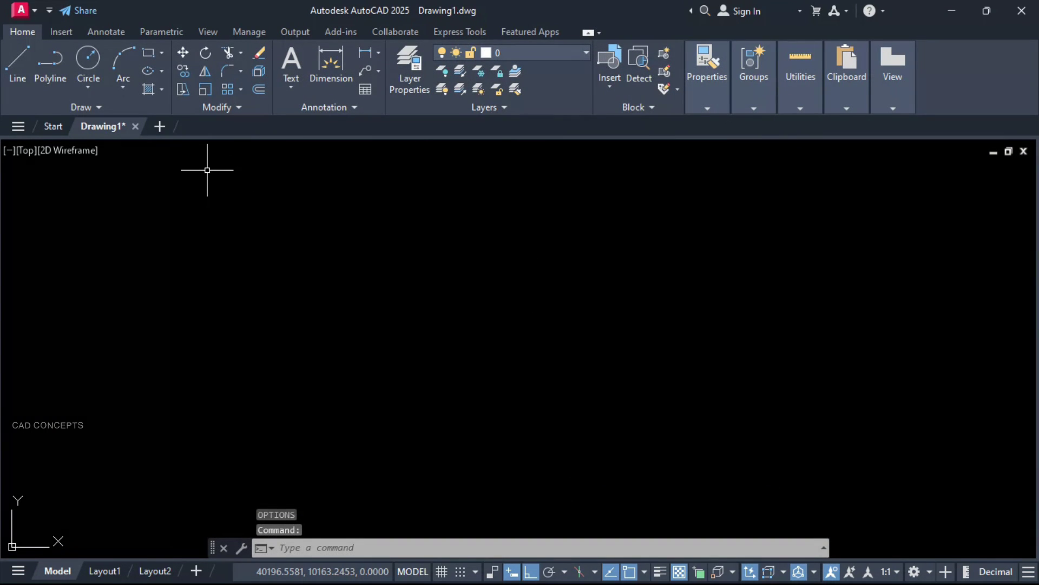
drag(206, 164, 650, 287)
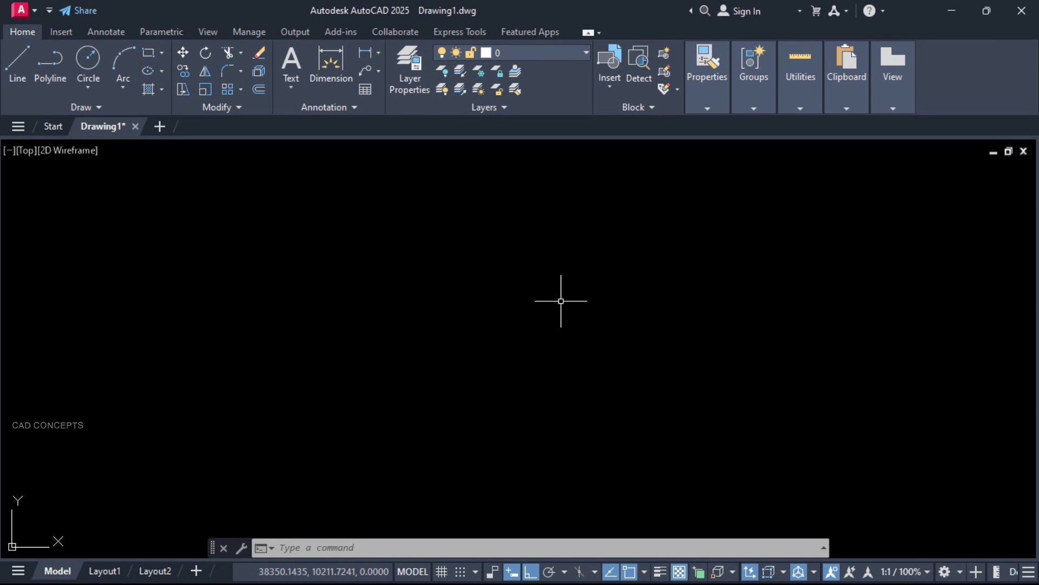
- In Options (OP), set the default save format to AutoCAD 2000/LT2000 Drawing (*.dwg)
key(Return)
text(OP)
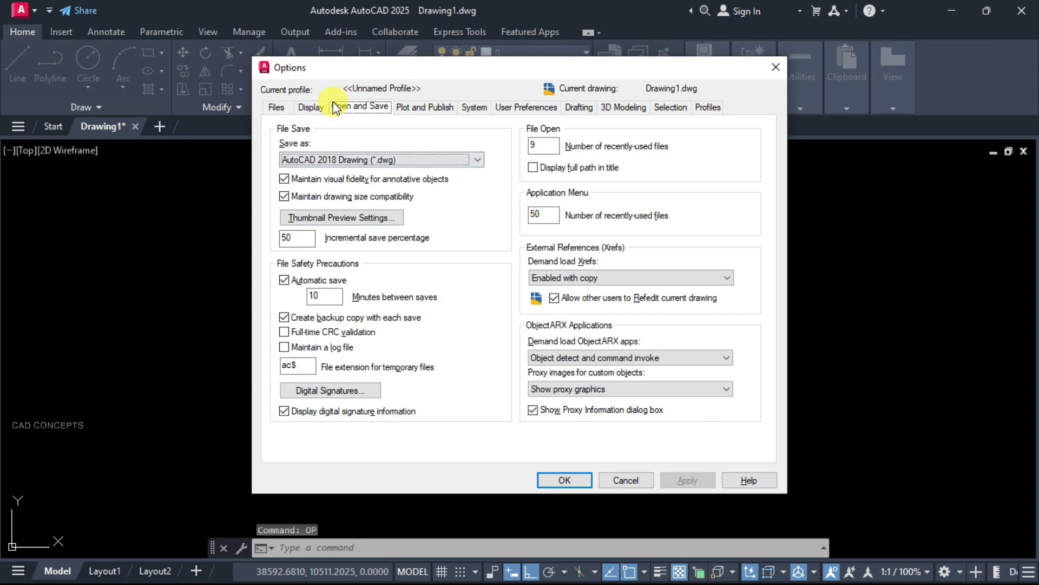
click(335, 160)
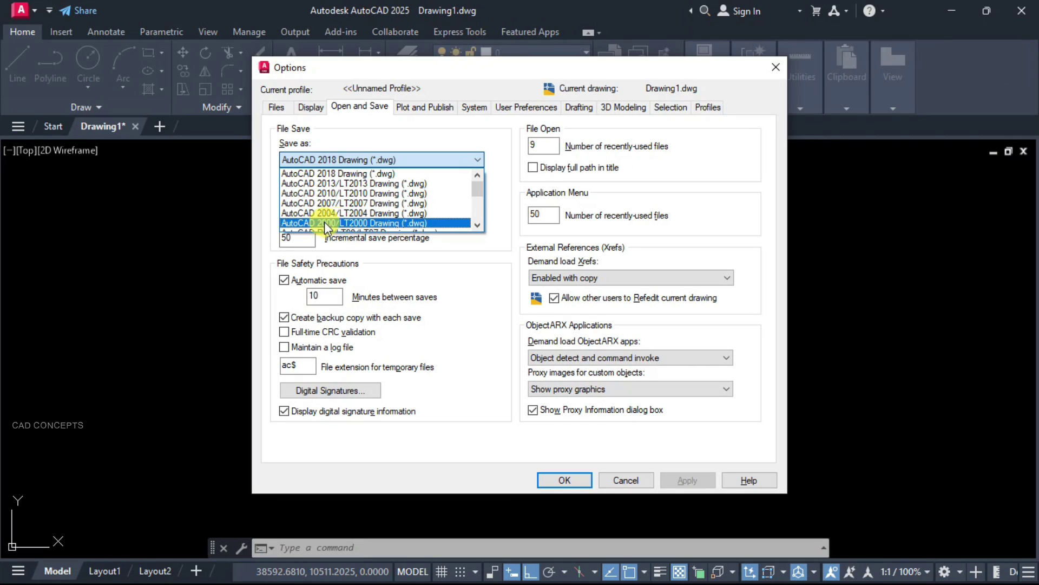
click(477, 227)
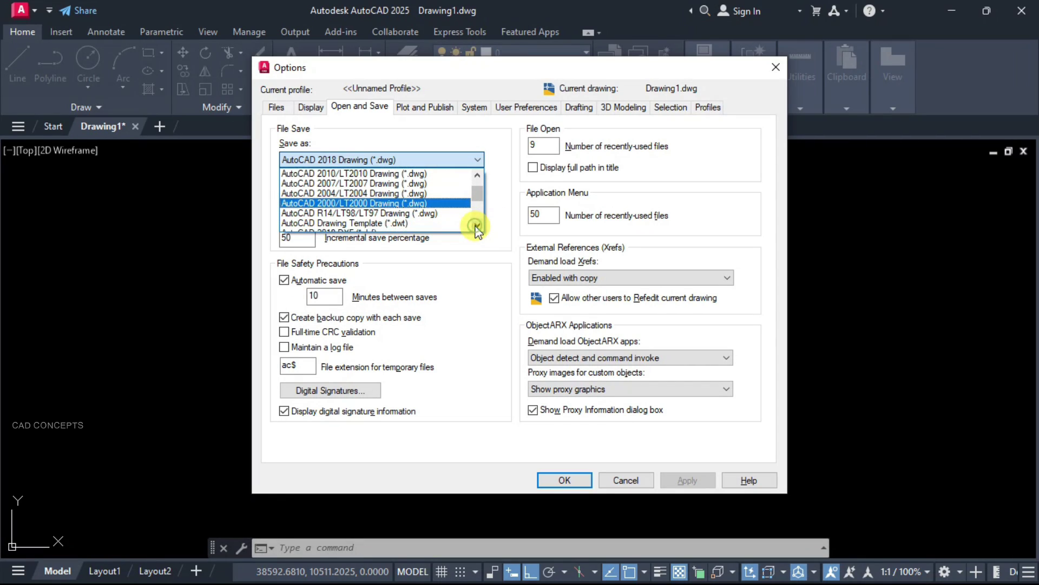
click(476, 226)
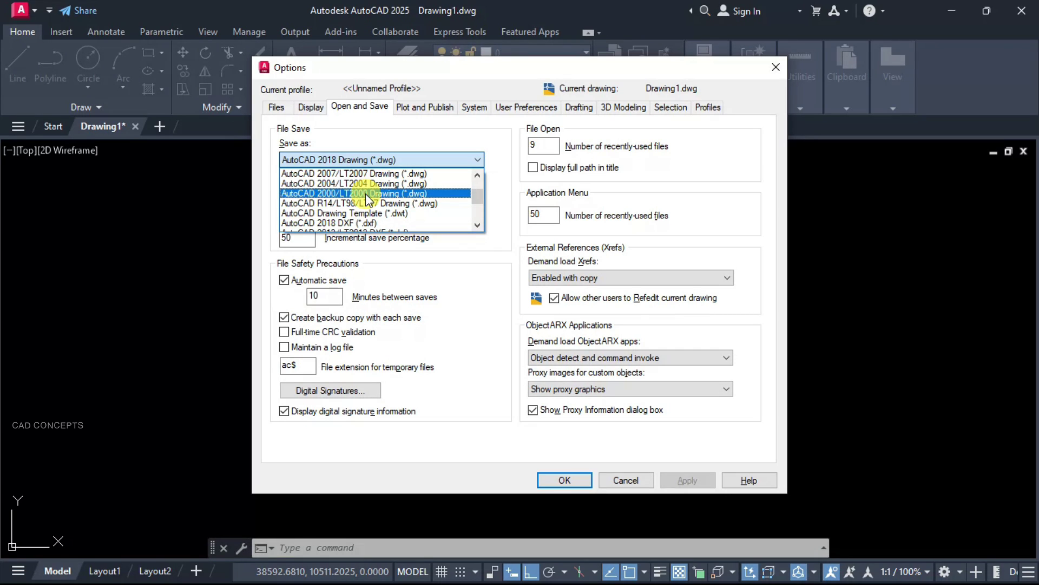
click(384, 194)
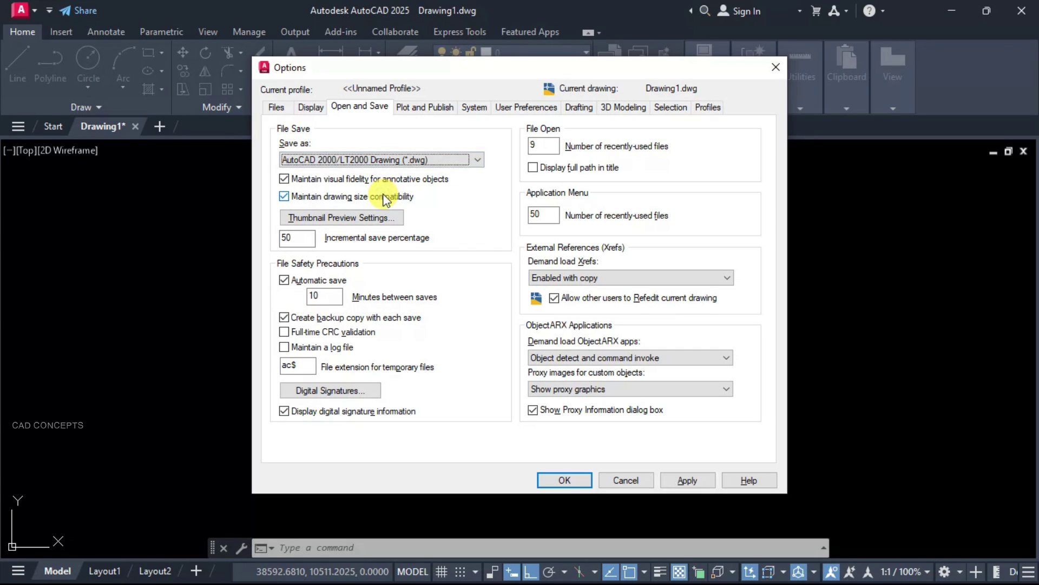
click(370, 159)
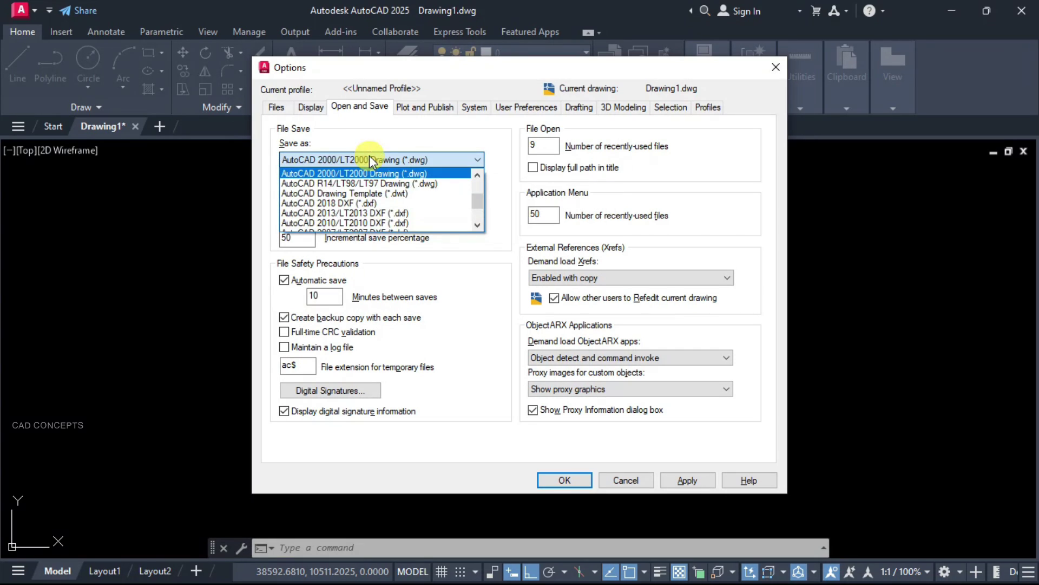
click(478, 174)
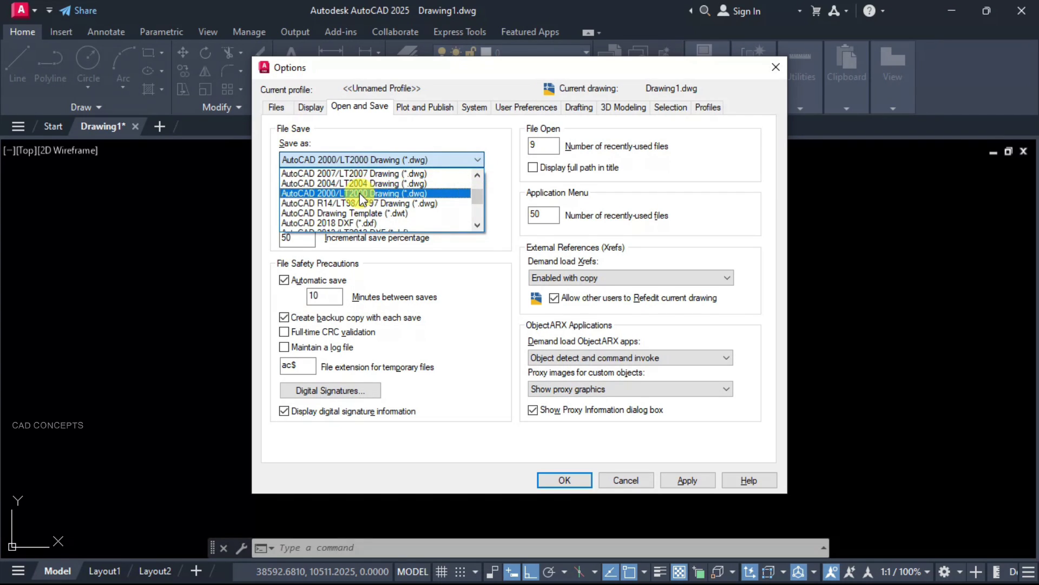
click(360, 196)
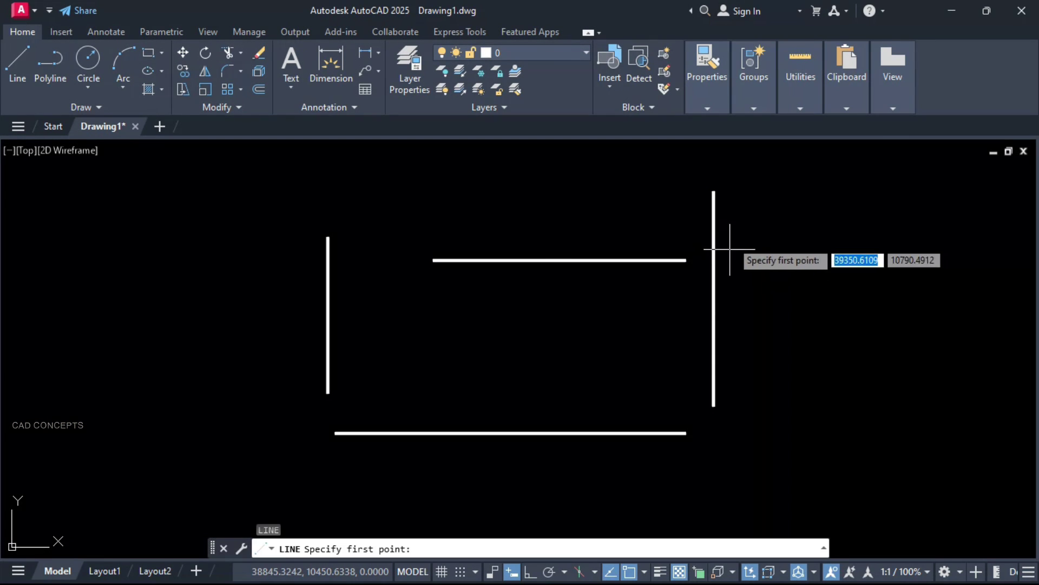
- Draw horizontal lines rightward from the right vertical line's top and bottom endpoints
click(713, 192)
click(906, 192)
key(Return)
key(Return)
click(713, 407)
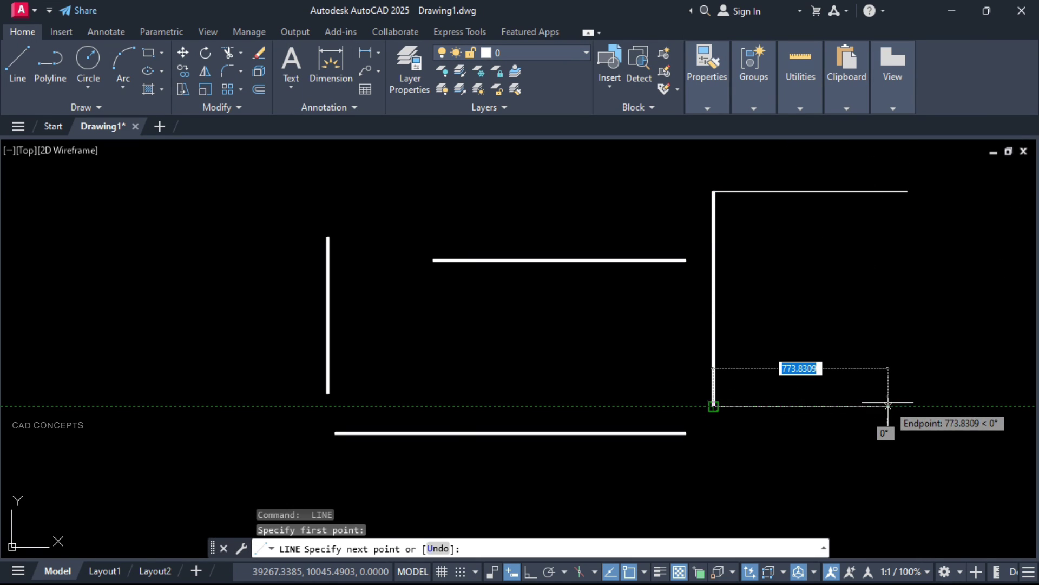
click(916, 406)
key(Return)
key(Return)
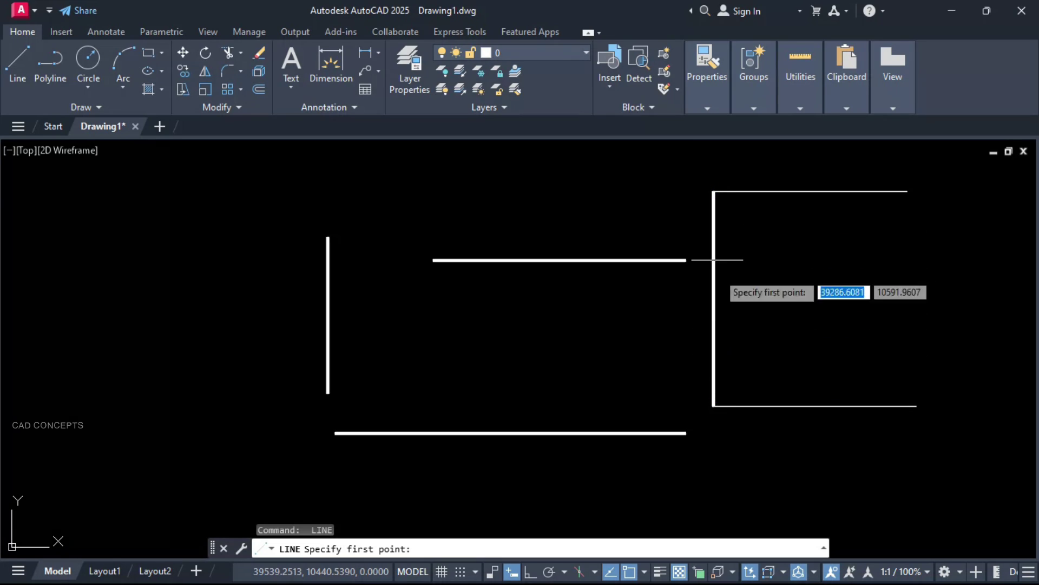
- Cancel two further LINE attempts without adding any geometry
click(685, 259)
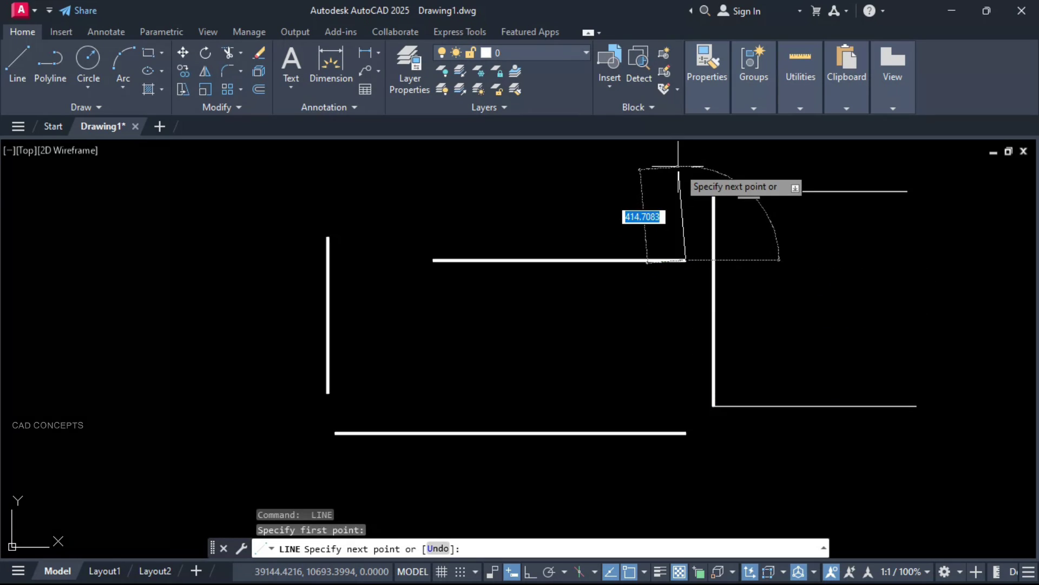
key(Escape)
key(Return)
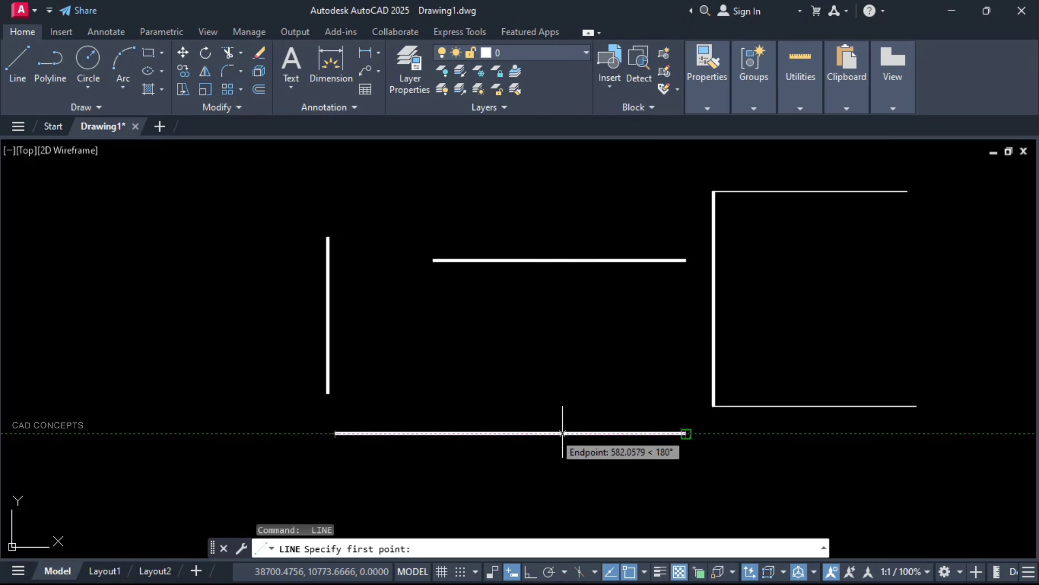
key(Escape)
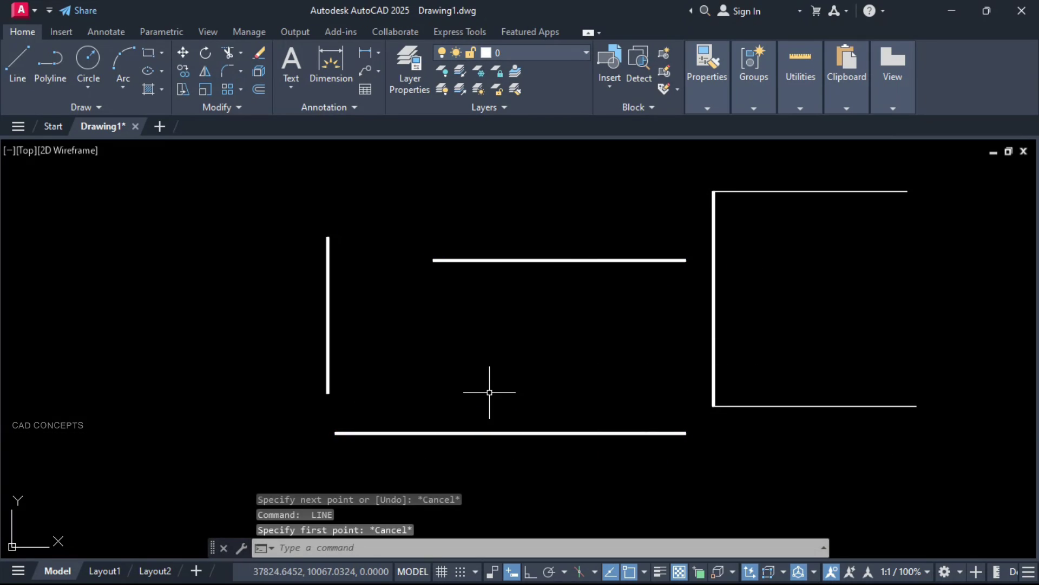
text(op)
- Open the OSNAP settings and turn on every snap mode with Select All
key(Return)
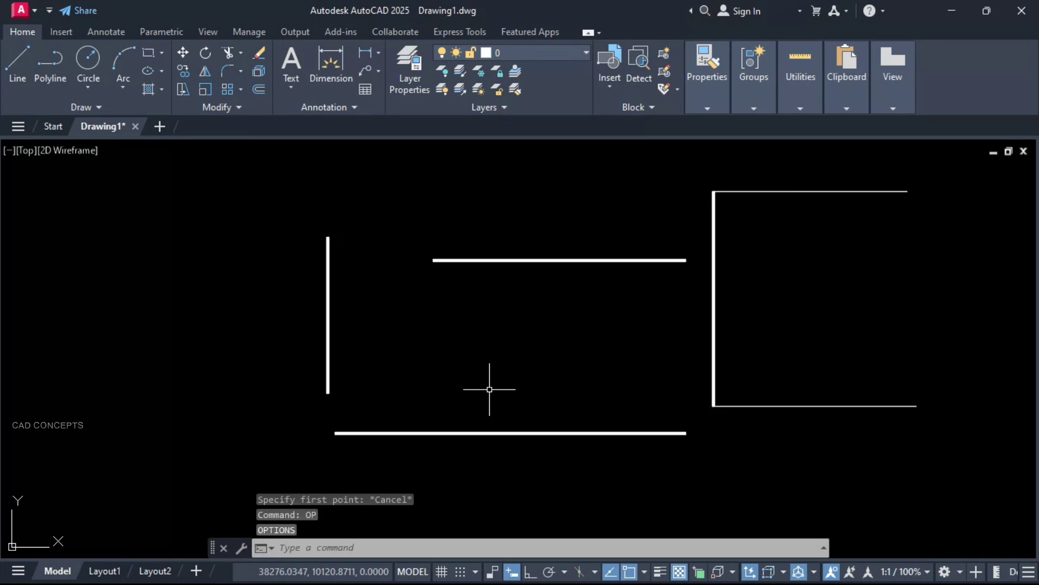
text(osnap)
key(Return)
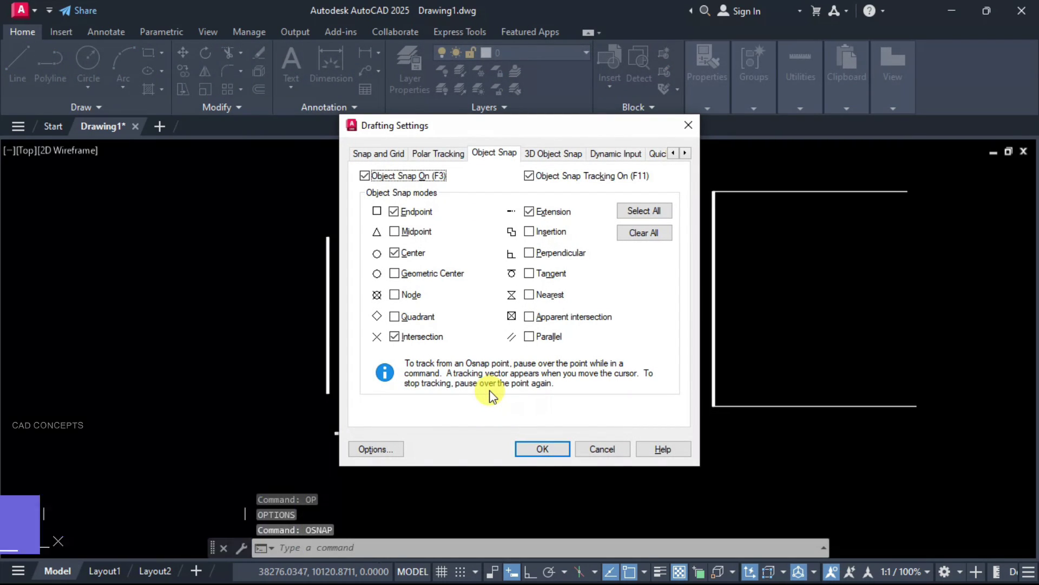
click(642, 214)
- Confirm the snap settings, then draw vertical lines from the top and bottom lines' midpoints with Ortho on
click(543, 449)
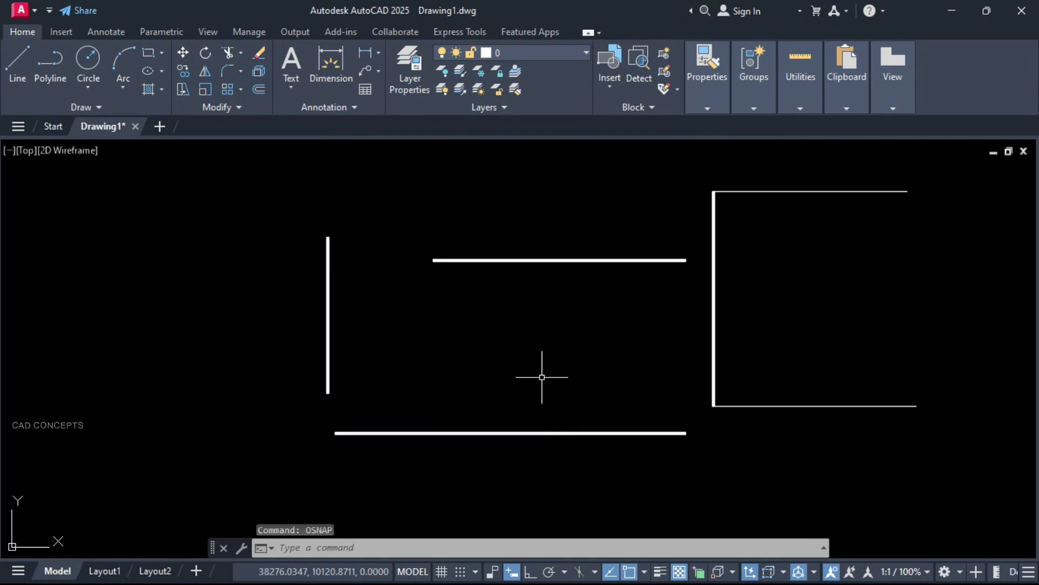
text(l)
key(Return)
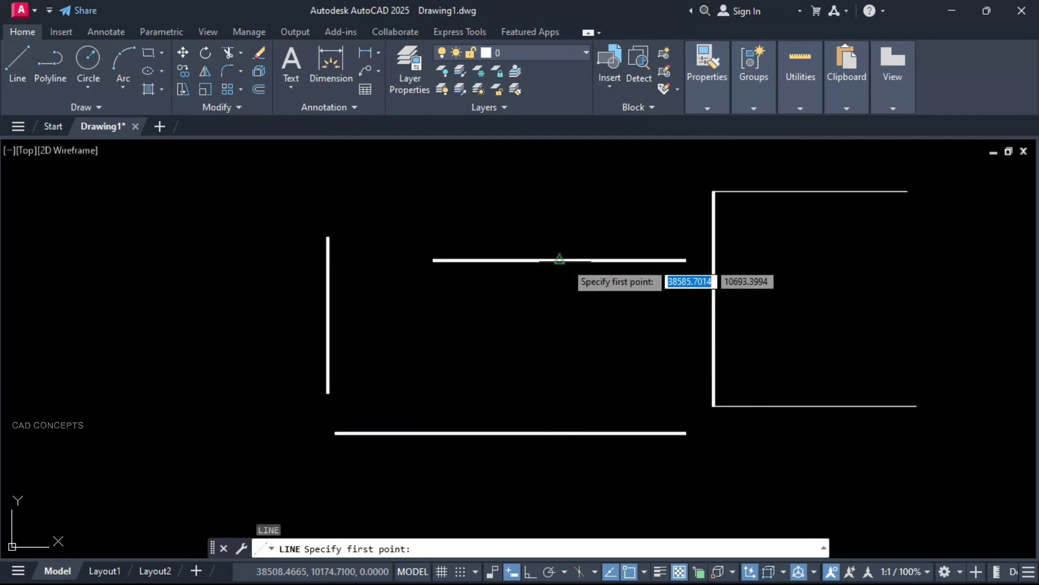
click(560, 261)
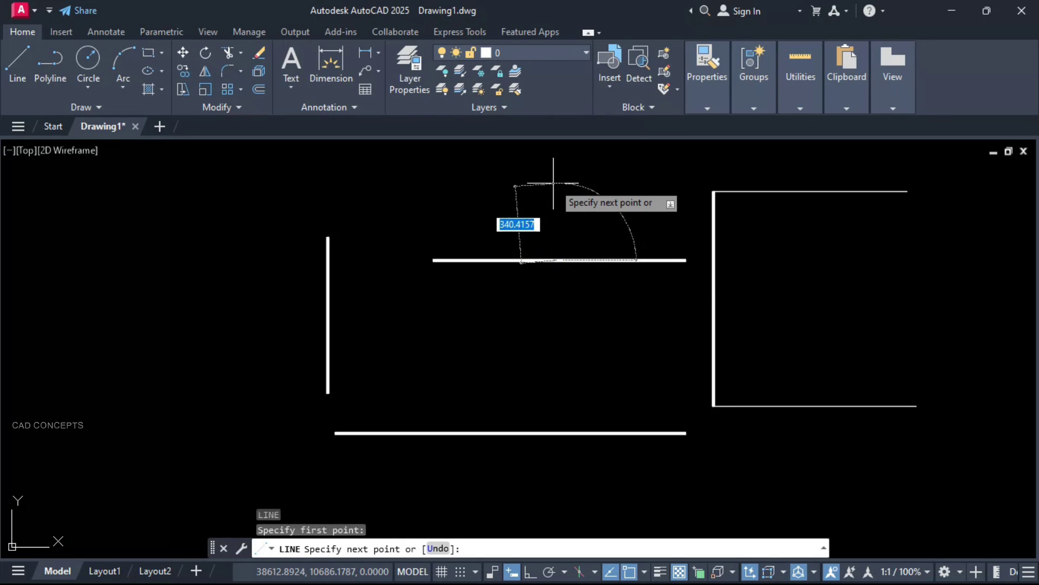
key(F8)
click(557, 167)
key(Escape)
key(Return)
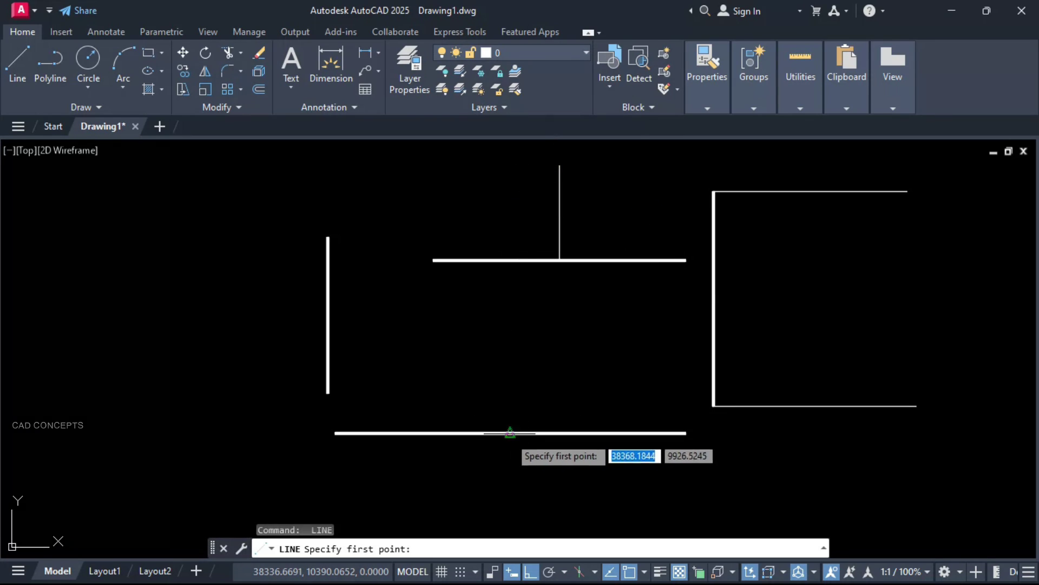
click(511, 433)
click(510, 509)
key(Escape)
- Draw horizontal lines outward from the right and left vertical lines' midpoints
key(Return)
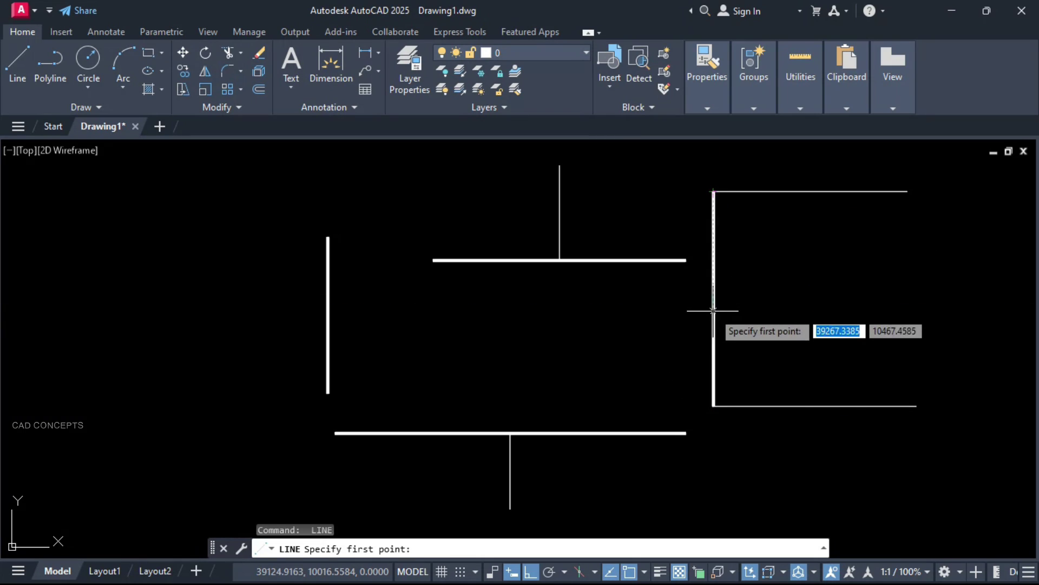
click(713, 300)
click(894, 299)
key(Escape)
key(Return)
click(327, 314)
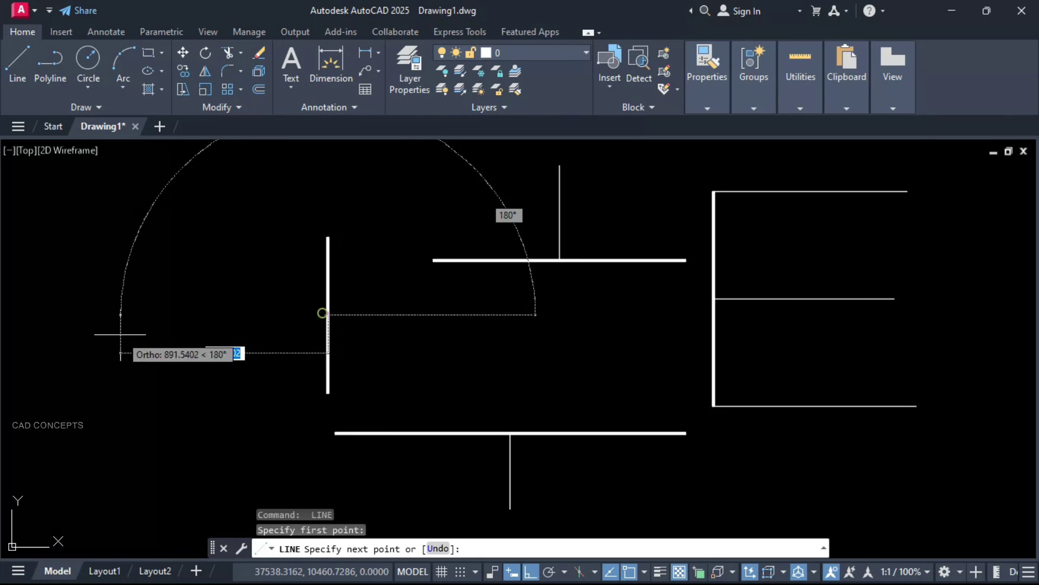
click(164, 367)
key(Escape)
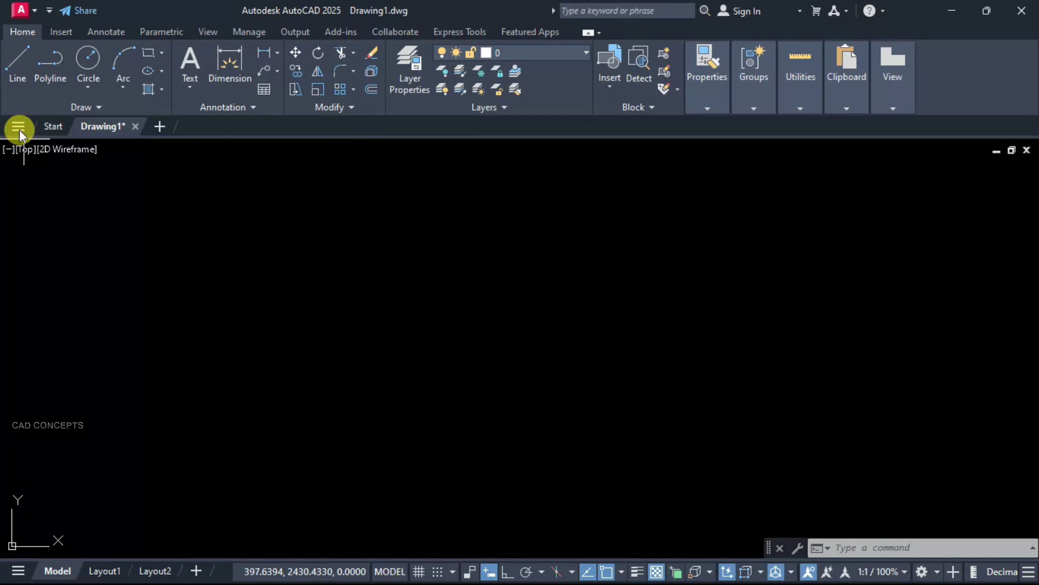
- Drag the Draw, Annotation, Modify and Layers ribbon panels into one floating group
mouse_move(4, 102)
mouse_down()
mouse_move(171, 158)
mouse_move(176, 212)
mouse_up()
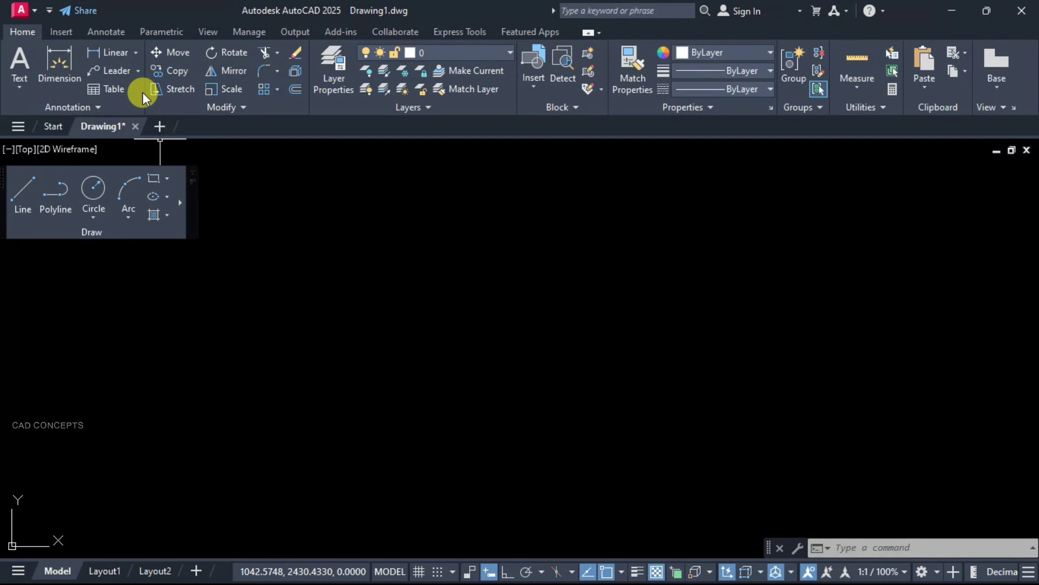
mouse_move(143, 91)
mouse_down()
mouse_move(178, 222)
mouse_move(158, 238)
mouse_up()
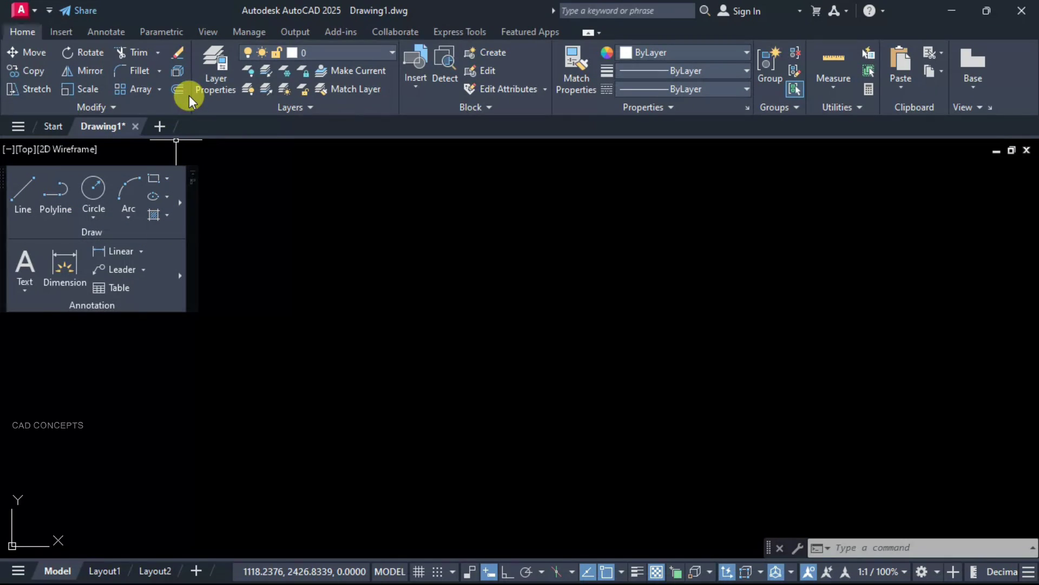
drag(189, 95, 176, 321)
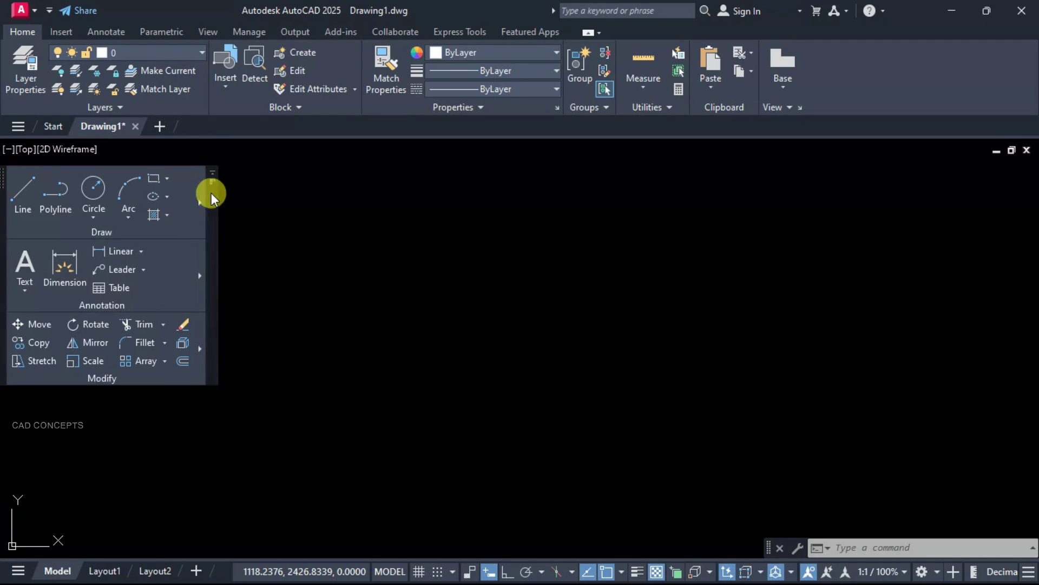
drag(206, 95, 193, 398)
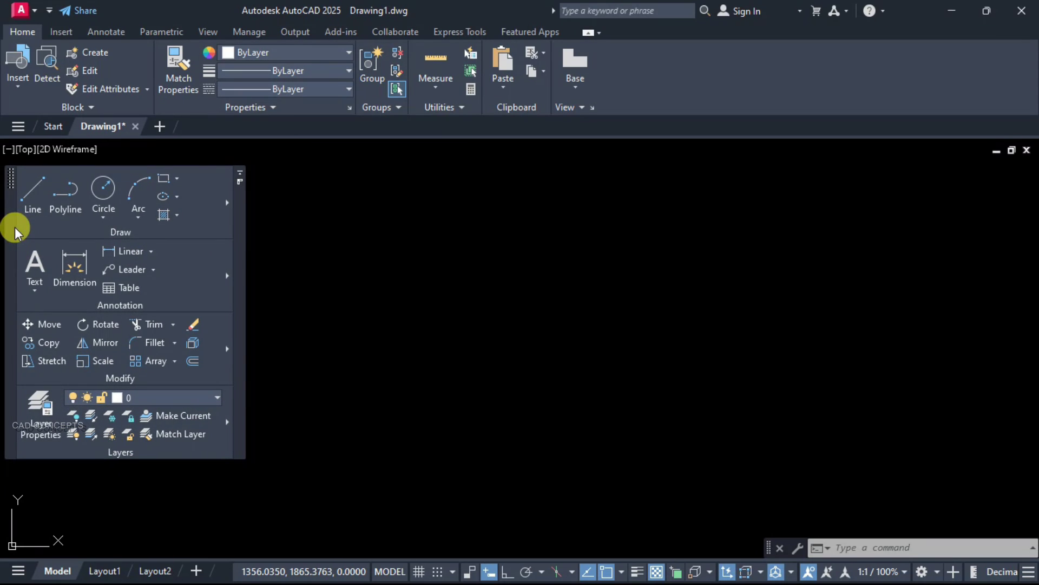
- Expand each floating panel to show its extra draw, annotation, modify and layer tools
click(229, 201)
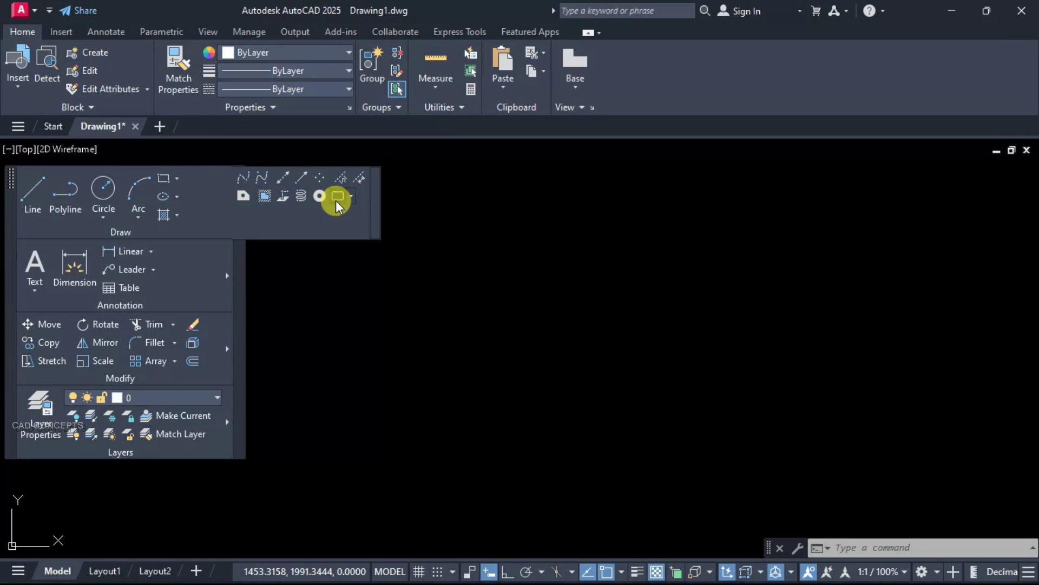
click(228, 278)
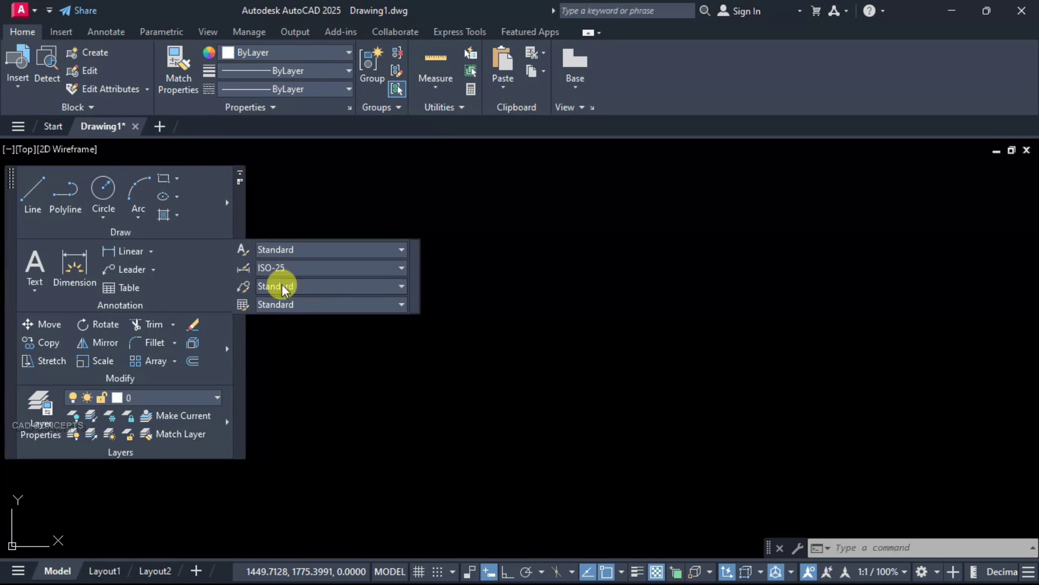
click(228, 350)
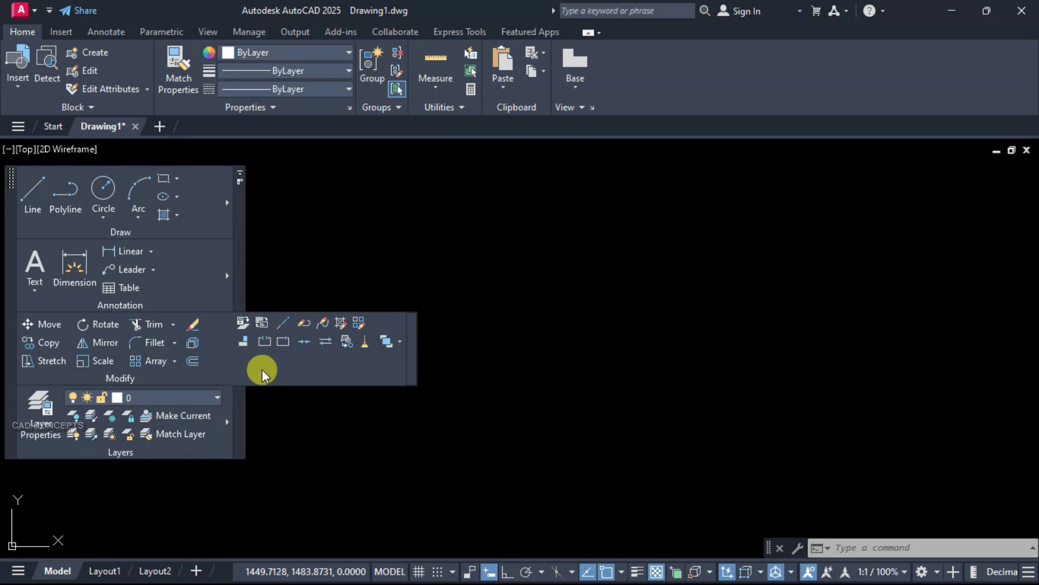
click(232, 419)
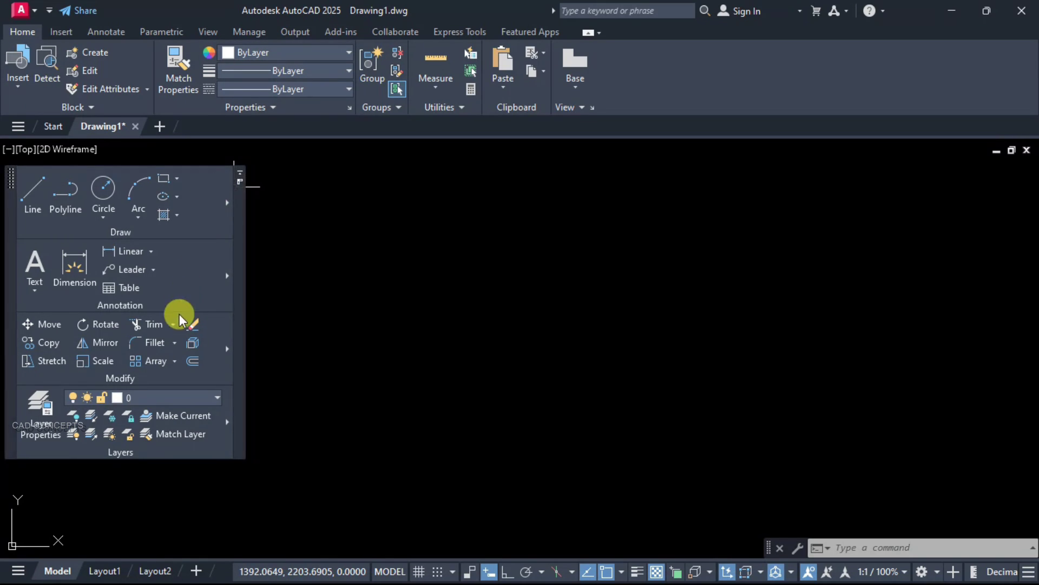
- Switch the floating panels between row and vertical layouts while moving them across the screen
click(238, 182)
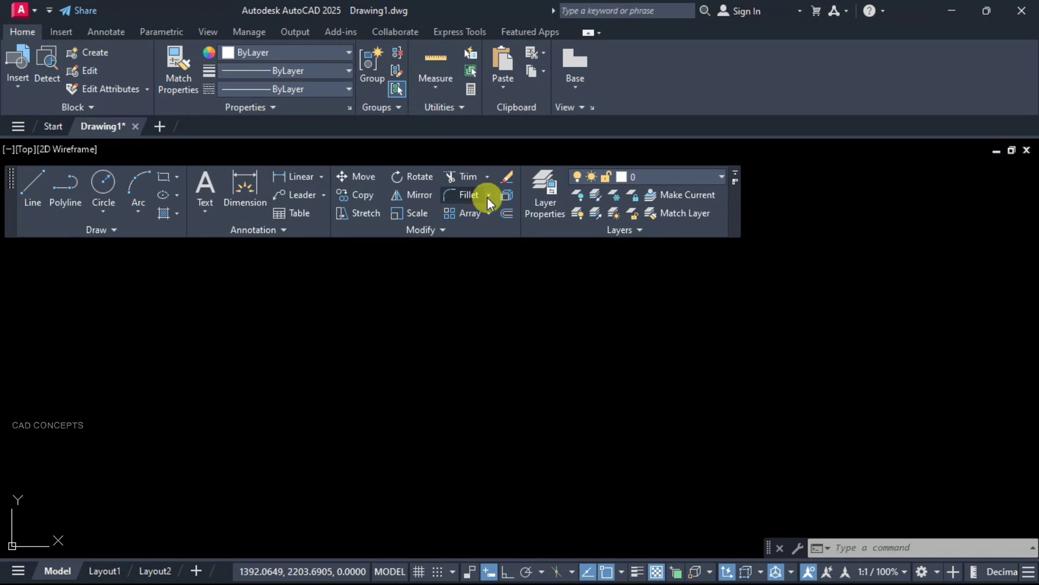
drag(733, 232, 1015, 193)
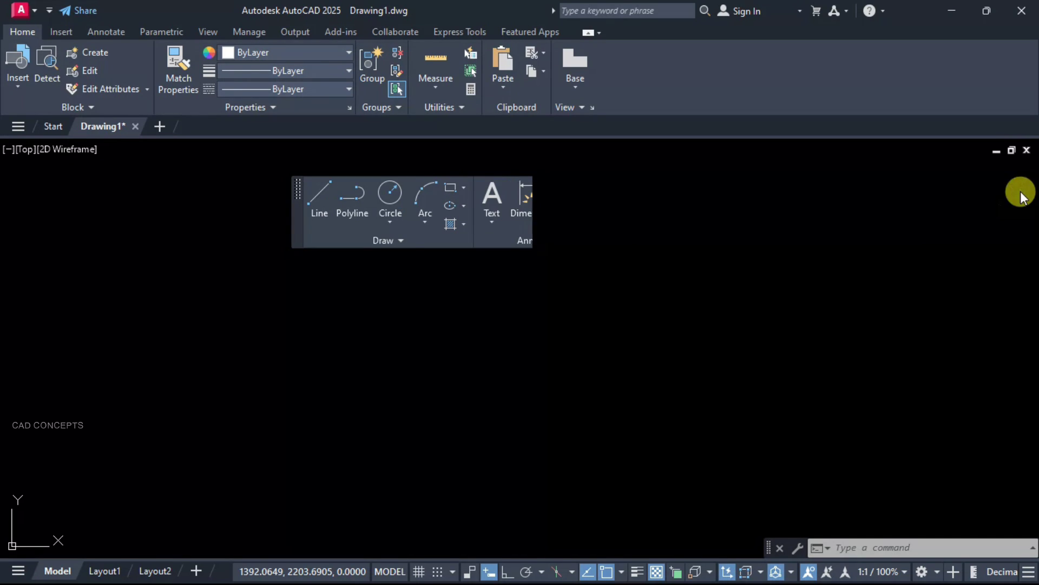
click(1027, 180)
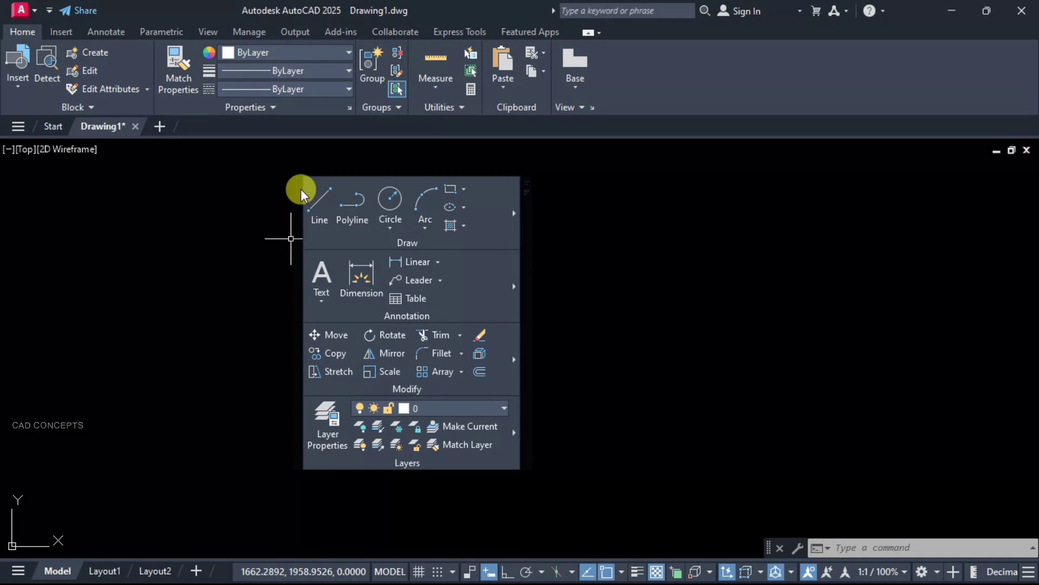
drag(301, 191, 812, 180)
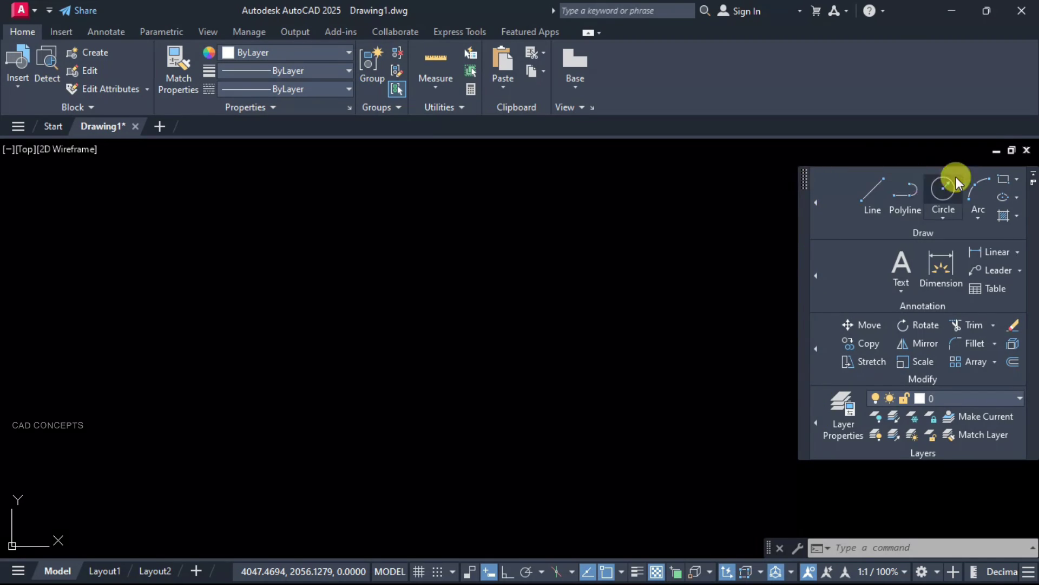
- Lay the panels out horizontally at the left edge, then return them to the ribbon
click(1034, 182)
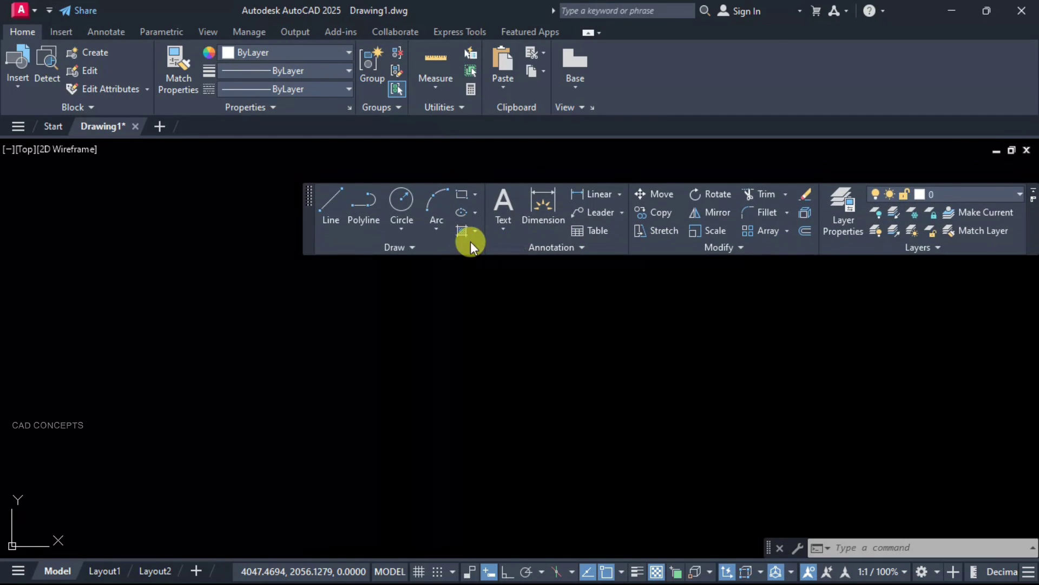
drag(304, 238, 39, 227)
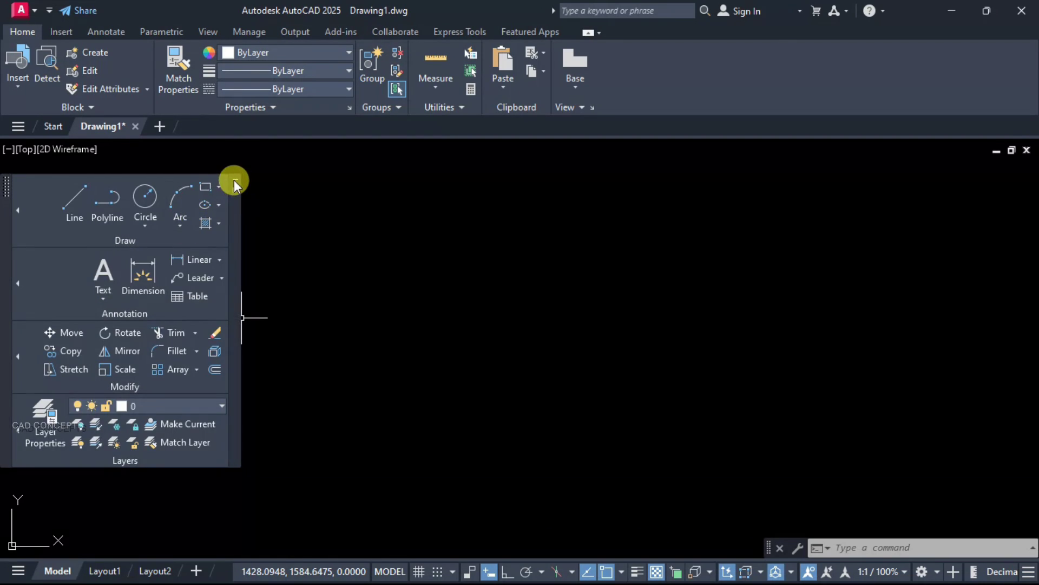
click(234, 184)
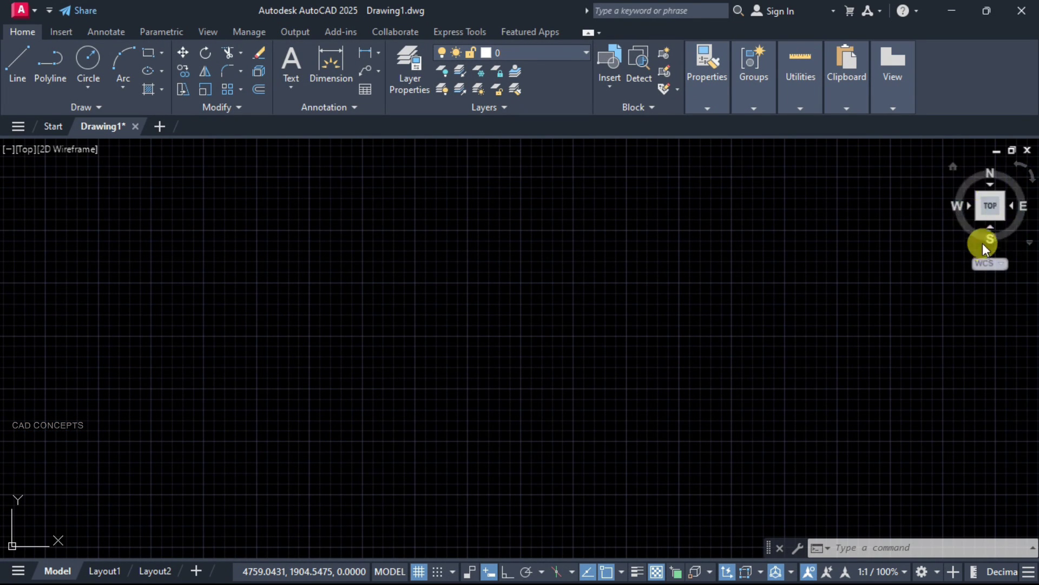
- Open the coordinate system options, start a new UCS, then undo the change
click(991, 266)
click(979, 300)
click(991, 263)
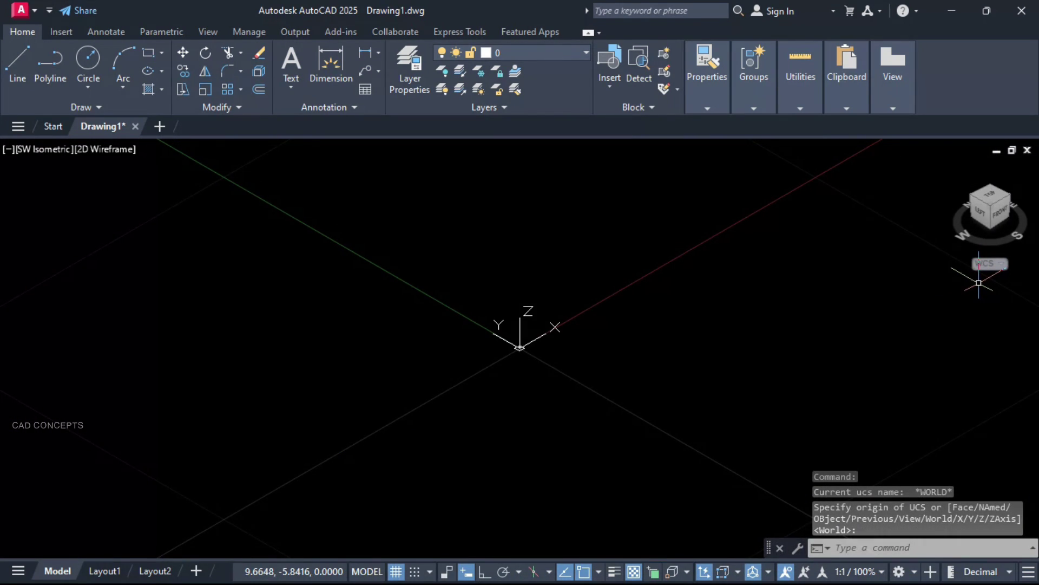
key(ctrl+z)
text(VIEWC)
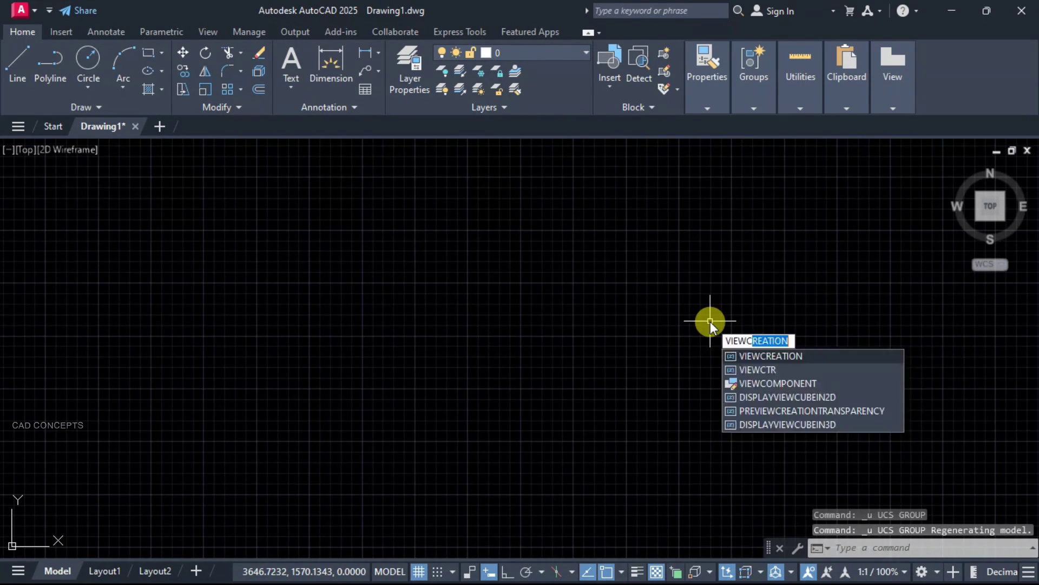
text(UBE)
- Set DISPLAYVIEWCUBEIN2D to OFF and 0, then back to 1 to restore the ViewCube
key(Return)
text(0)
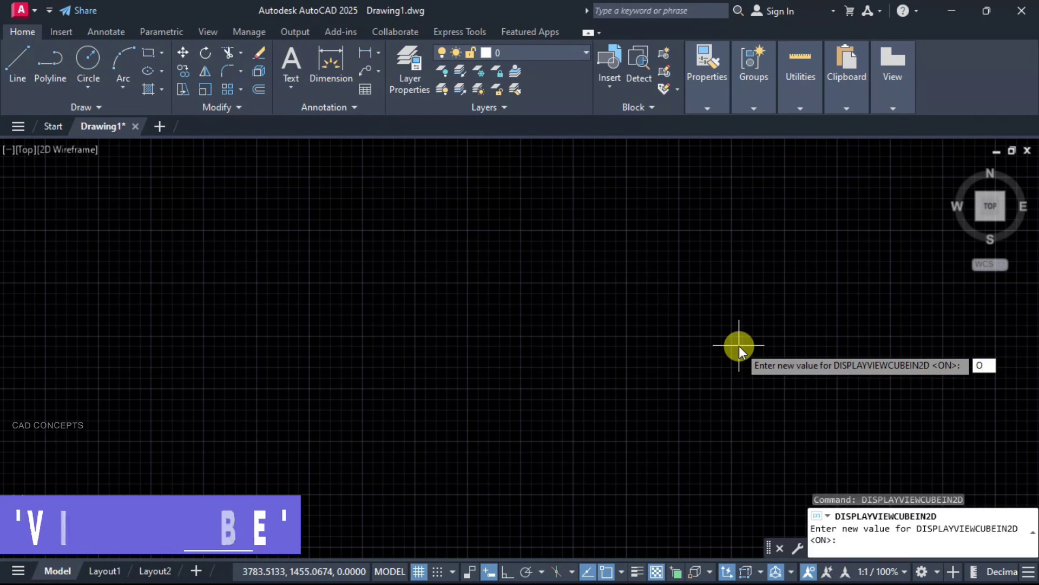
text(FF)
key(Return)
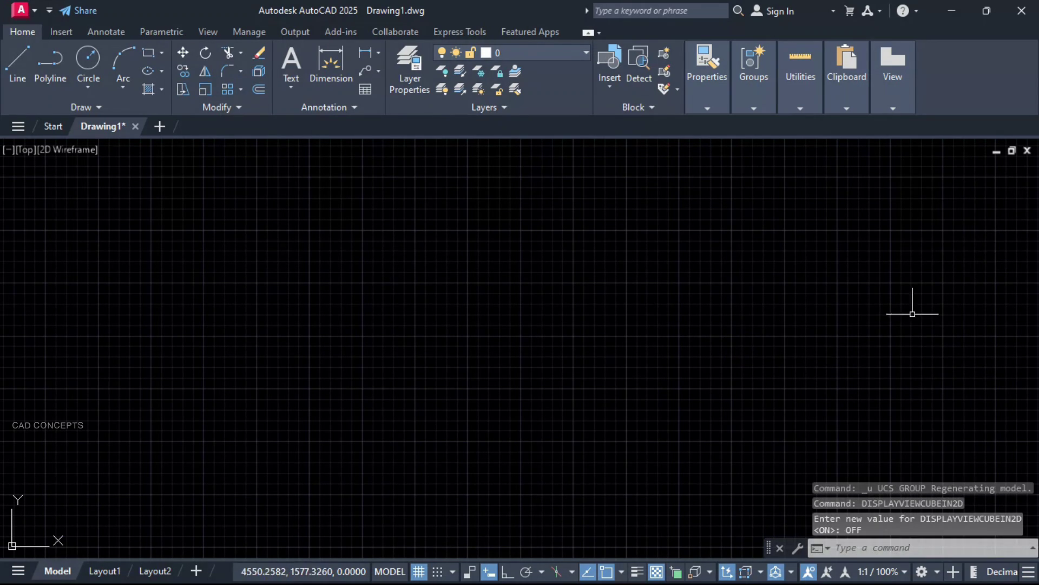
key(Return)
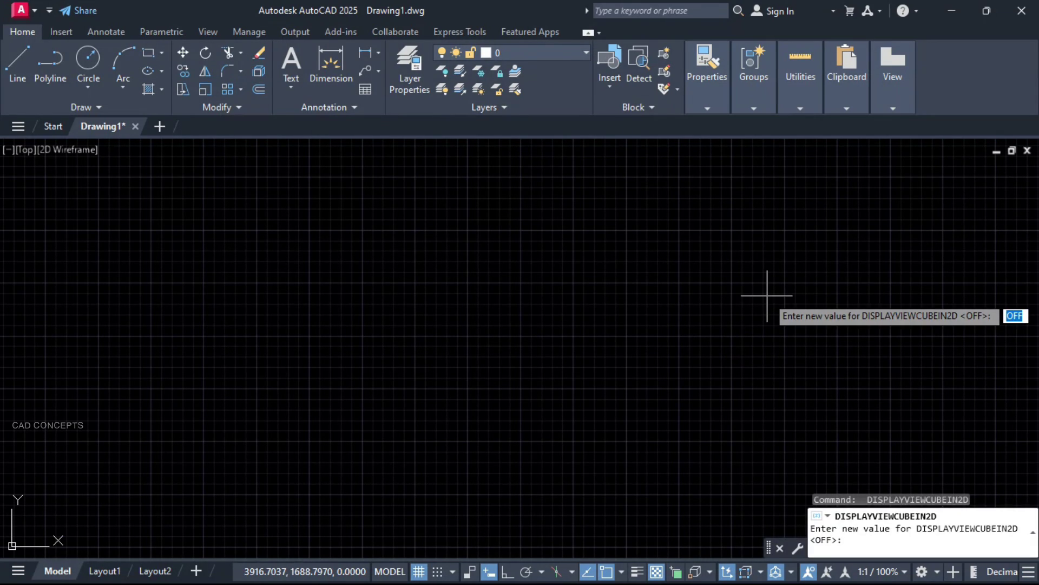
text(0)
key(Return)
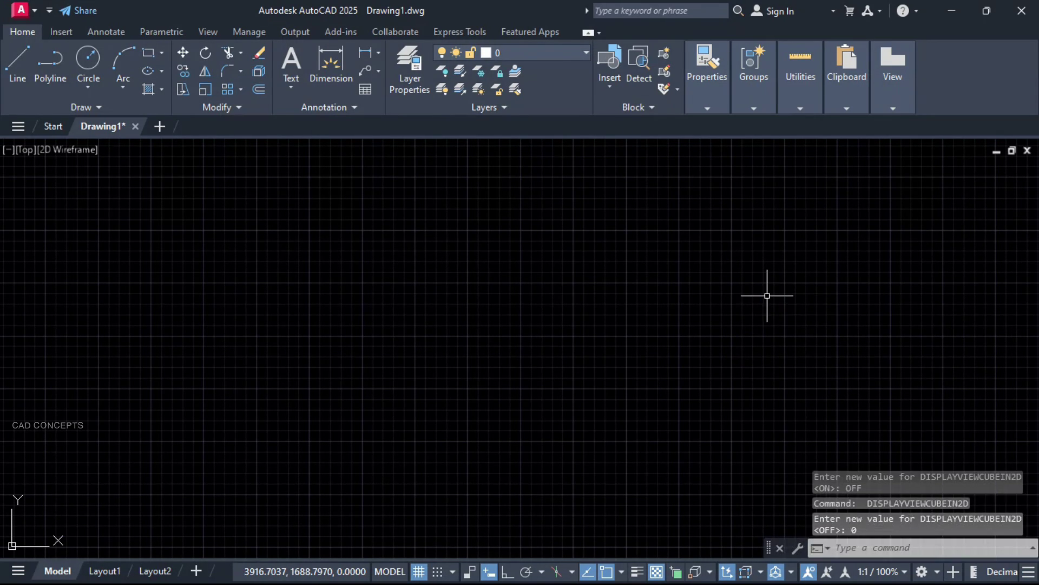
key(Return)
text(1)
key(Return)
key(Return)
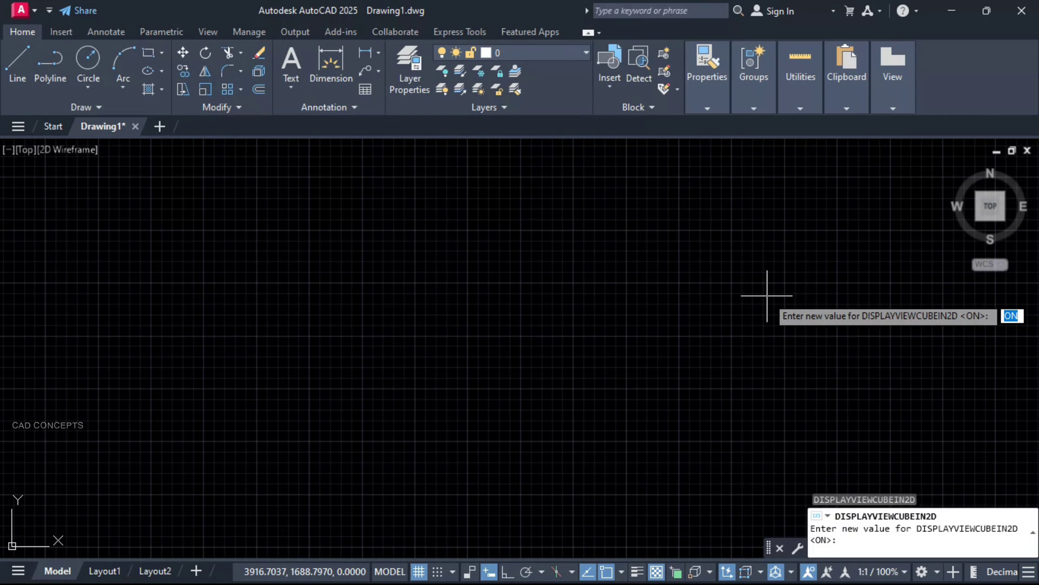